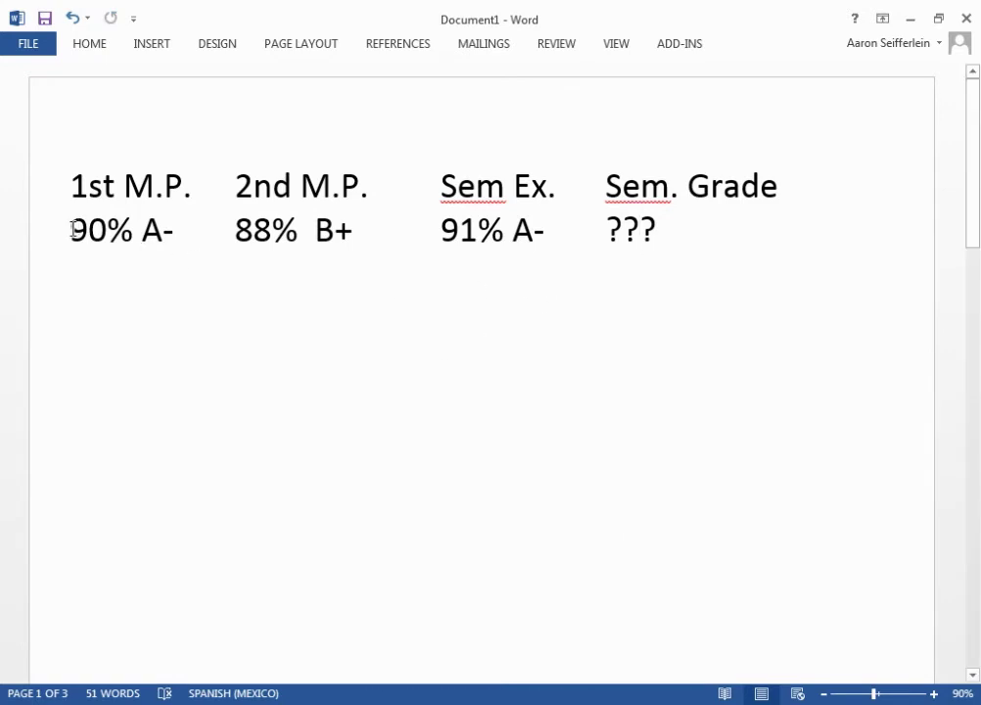
# Step: Highlight the grades 90% A-, 88% B+ and 91% A- in the grades row
pyautogui.moveTo(72, 229); pyautogui.dragTo(182, 230)
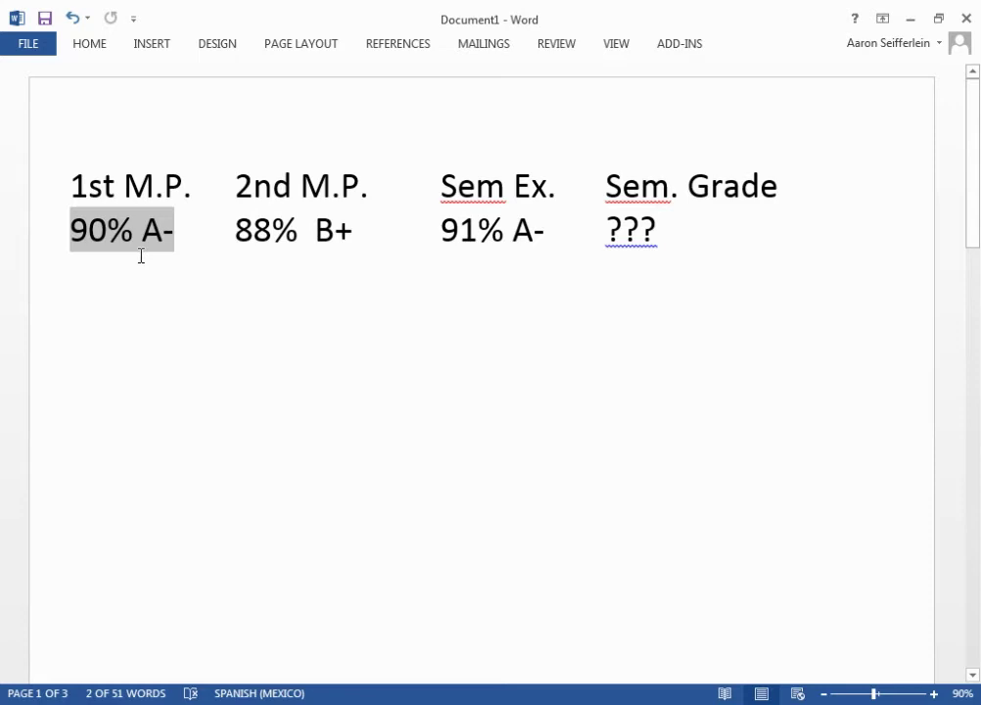
pyautogui.moveTo(237, 230); pyautogui.dragTo(352, 235)
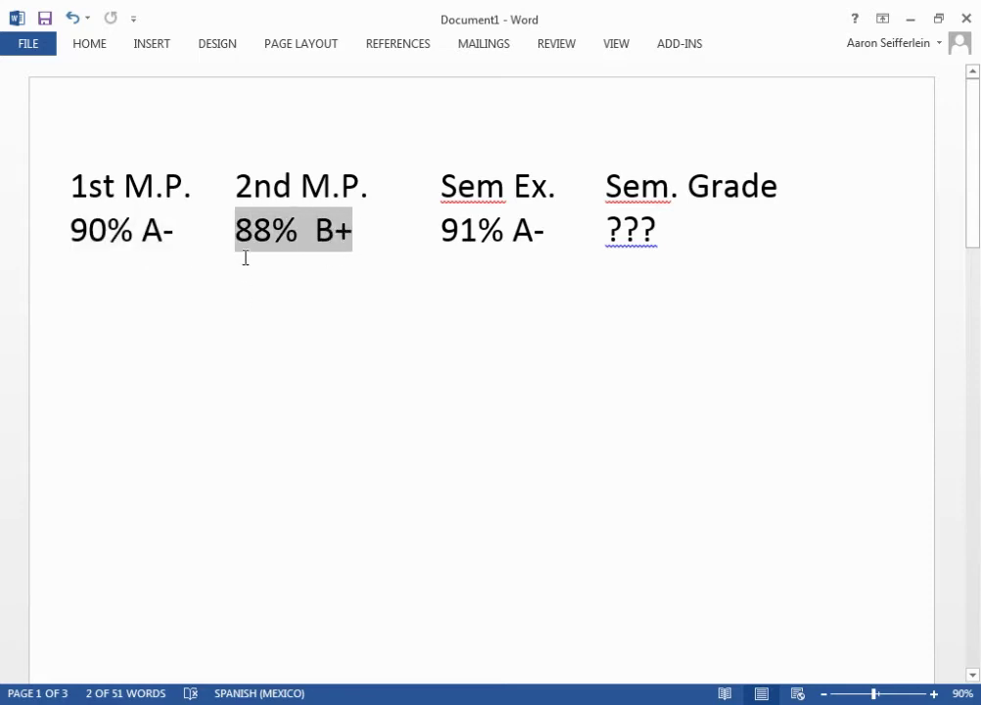
pyautogui.moveTo(443, 229); pyautogui.dragTo(544, 240)
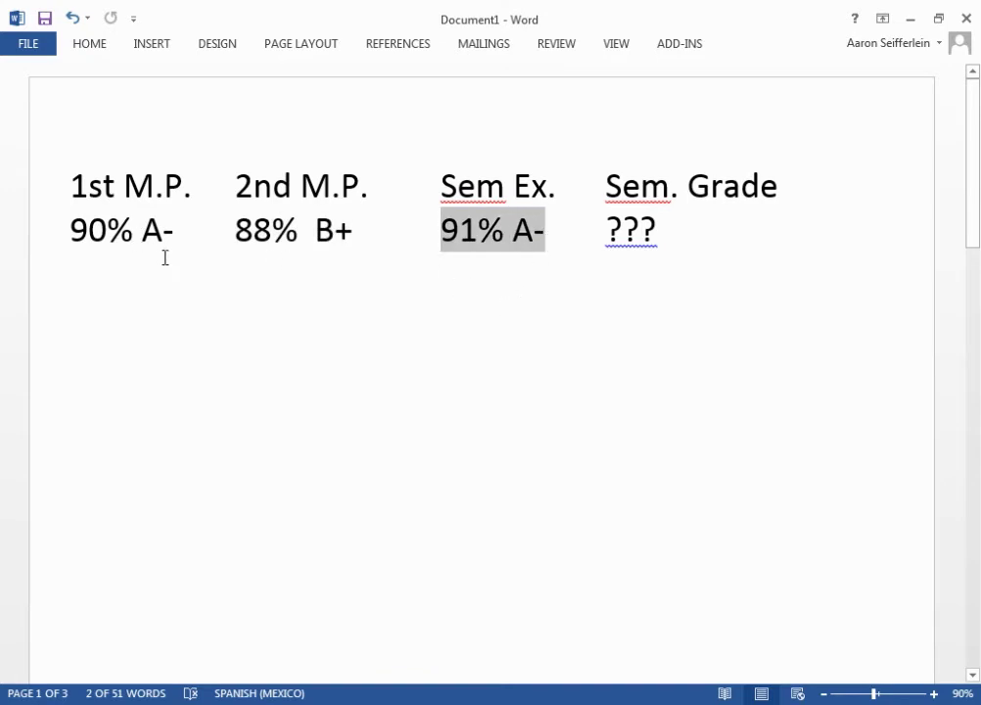
pyautogui.click(108, 230)
pyautogui.moveTo(142, 231); pyautogui.dragTo(172, 231)
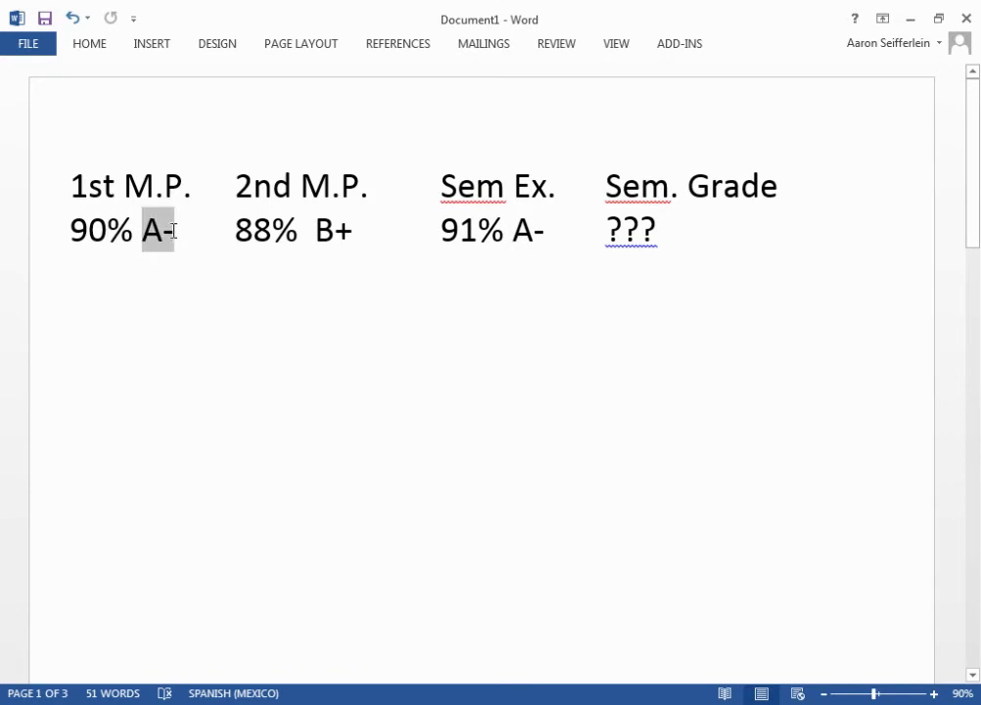
pyautogui.moveTo(512, 233); pyautogui.dragTo(545, 236)
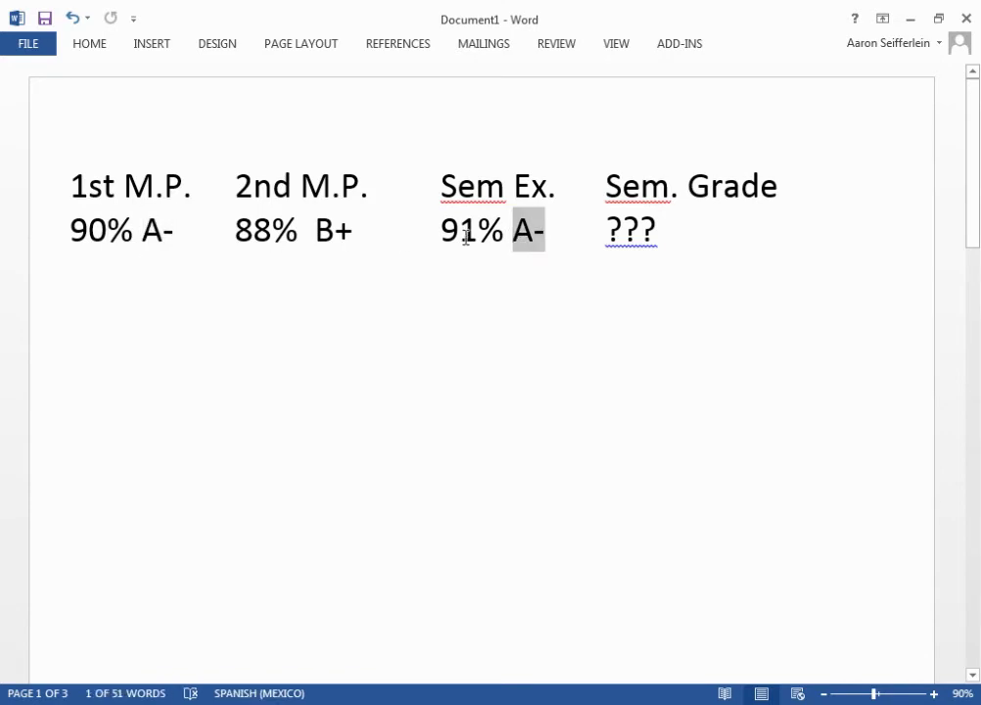
pyautogui.moveTo(316, 231); pyautogui.dragTo(347, 233)
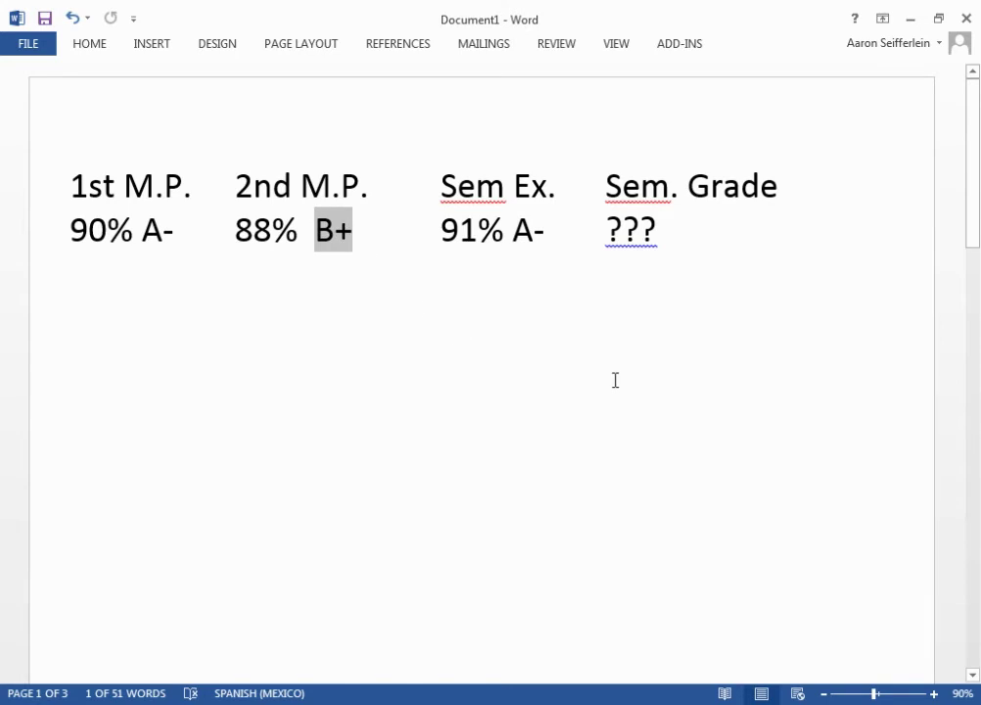
# Step: Leave the semester grade as ??? and add an empty line after the grades row
pyautogui.click(607, 233)
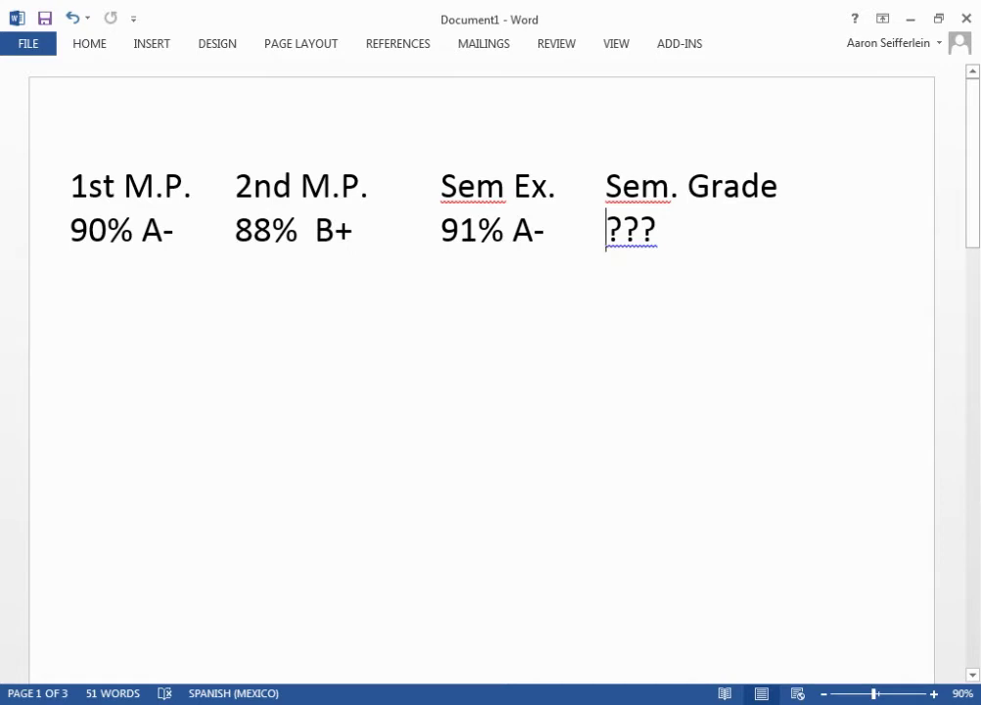
pyautogui.write('A-')
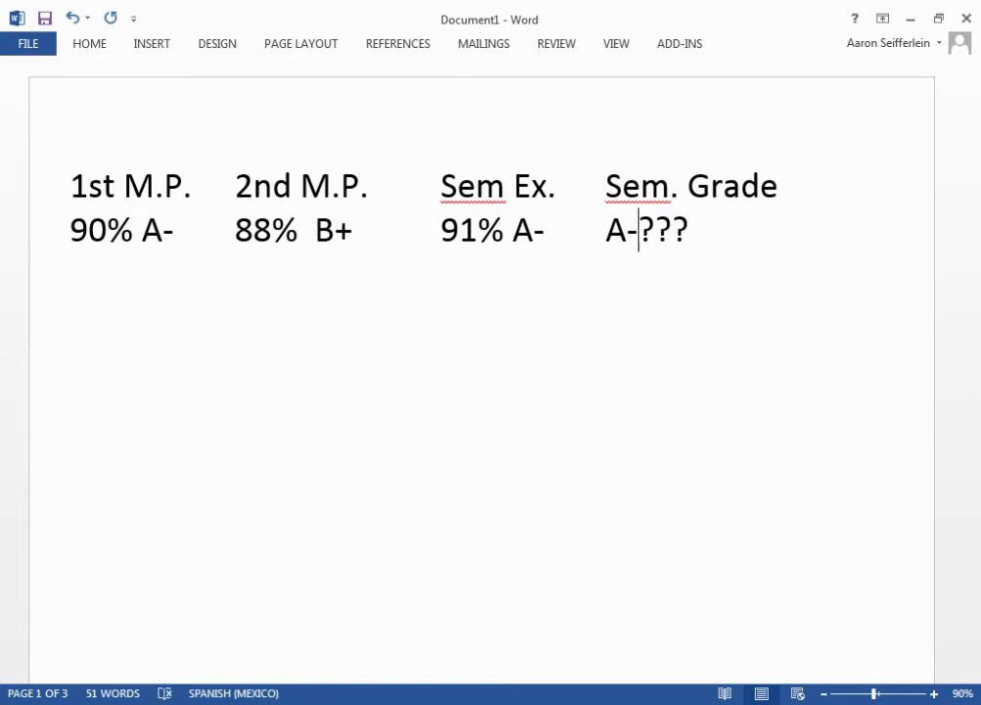
pyautogui.press('BackSpace')
pyautogui.press('BackSpace')
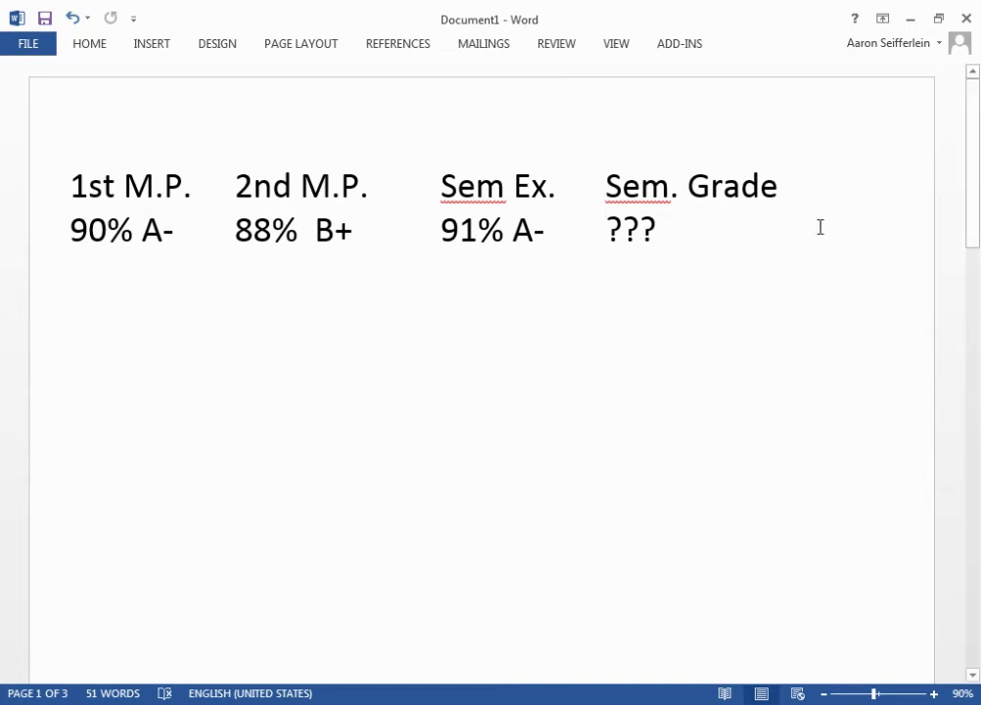
pyautogui.click(690, 237)
pyautogui.press('Return')
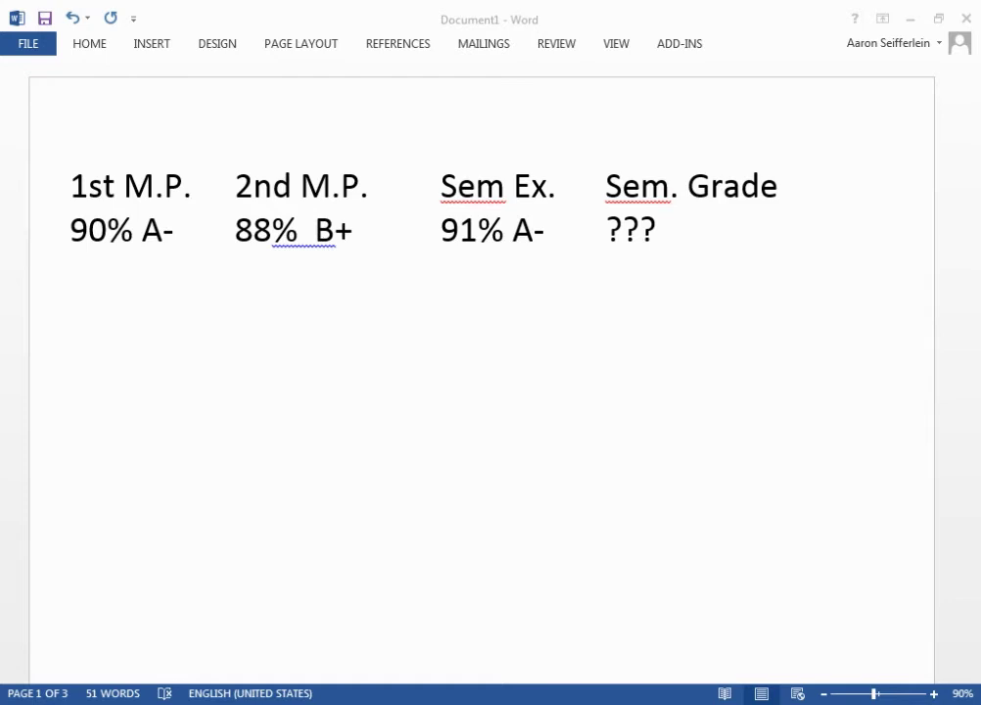
# Step: On a new line, type the weights 40%, 40% and 20% under the three grade columns
pyautogui.click(351, 305)
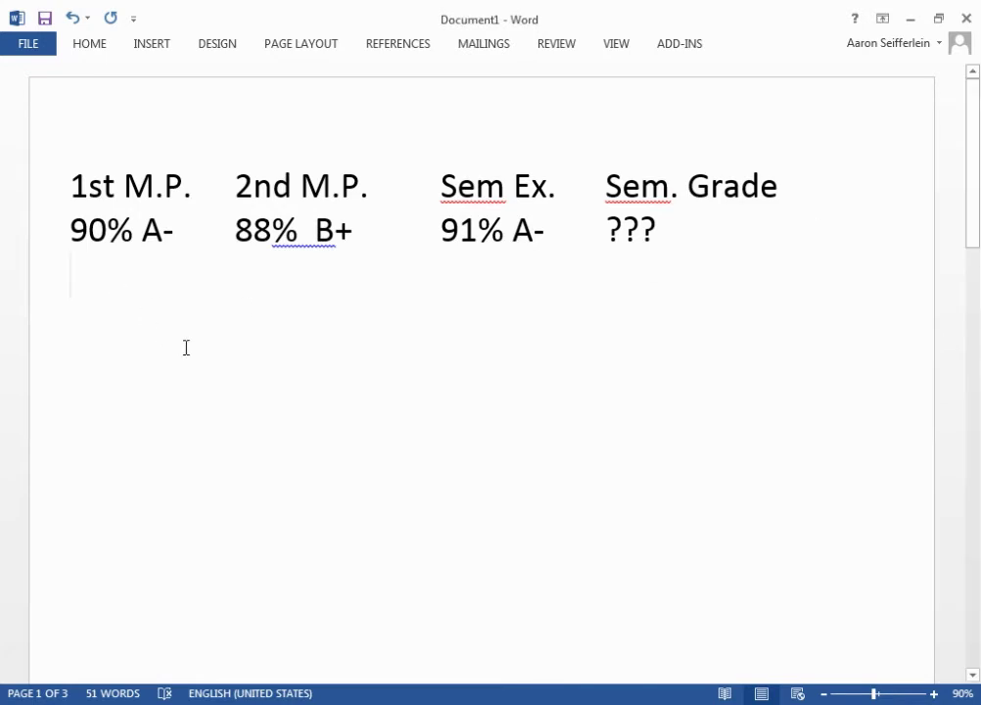
pyautogui.press('Return')
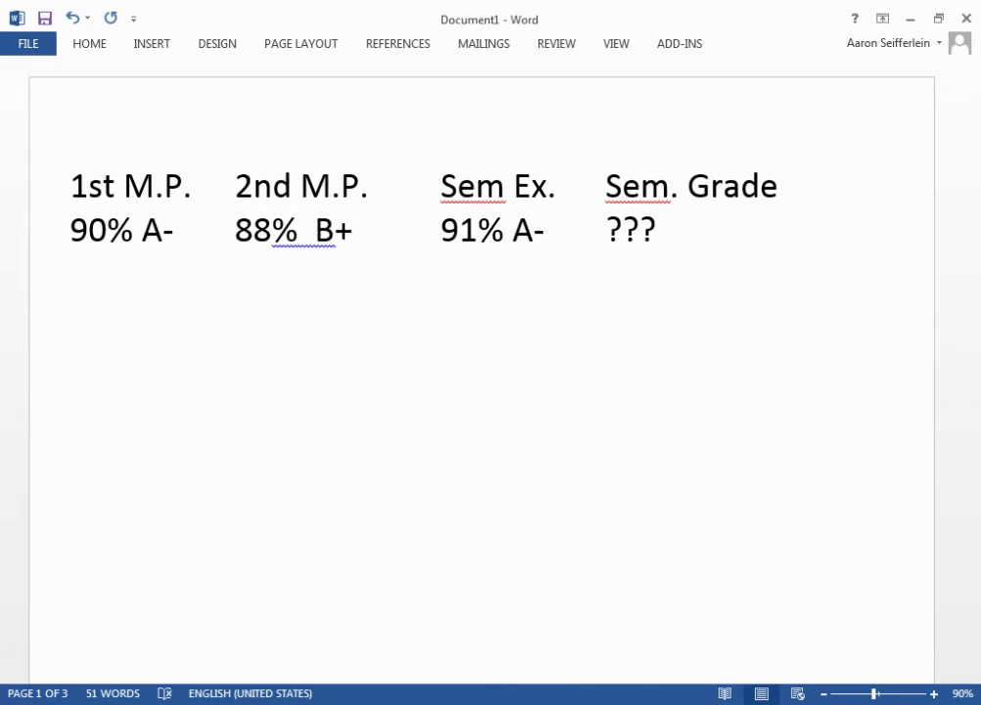
pyautogui.press('BackSpace')
pyautogui.write('40%             ')
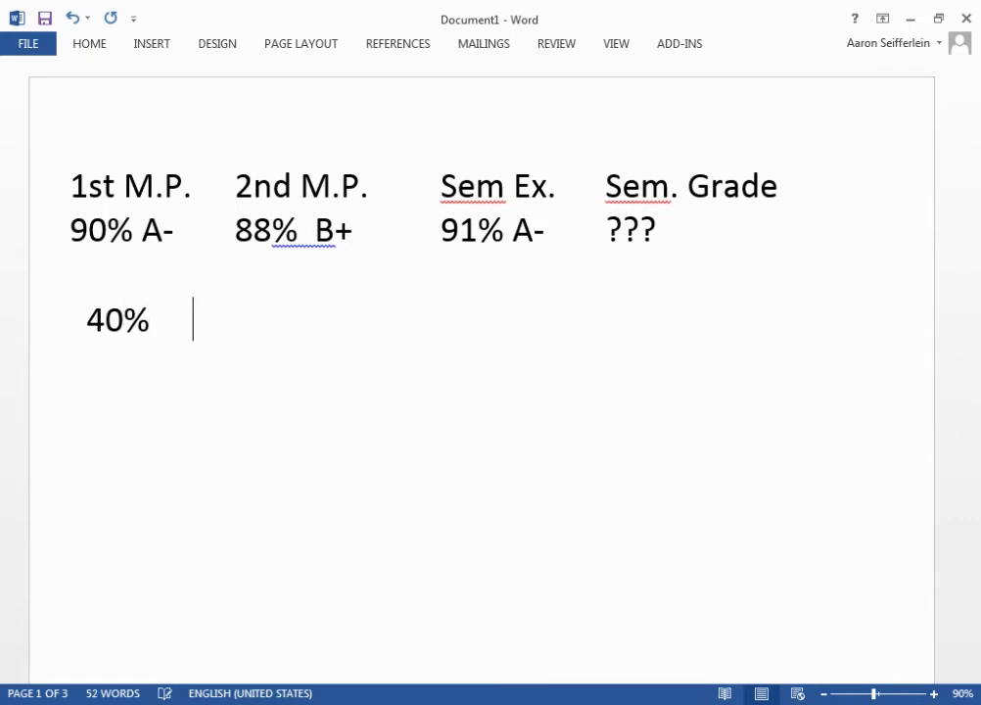
pyautogui.write('  4')
pyautogui.write('-%')
pyautogui.press('BackSpace')
pyautogui.press('BackSpace')
pyautogui.write('0%                 ')
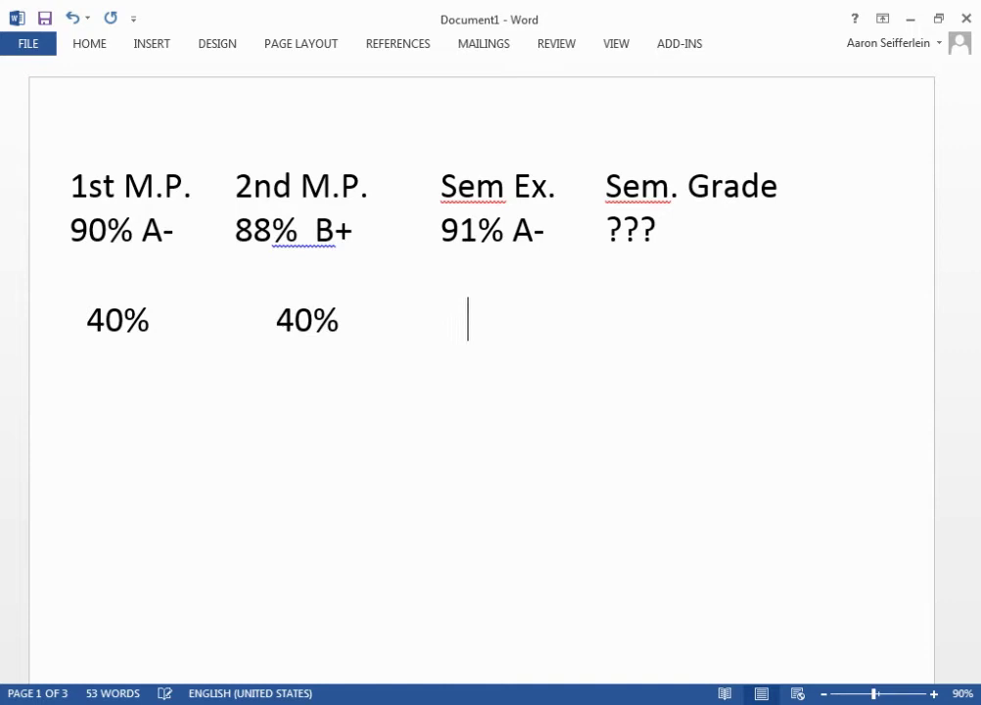
pyautogui.write('20%')
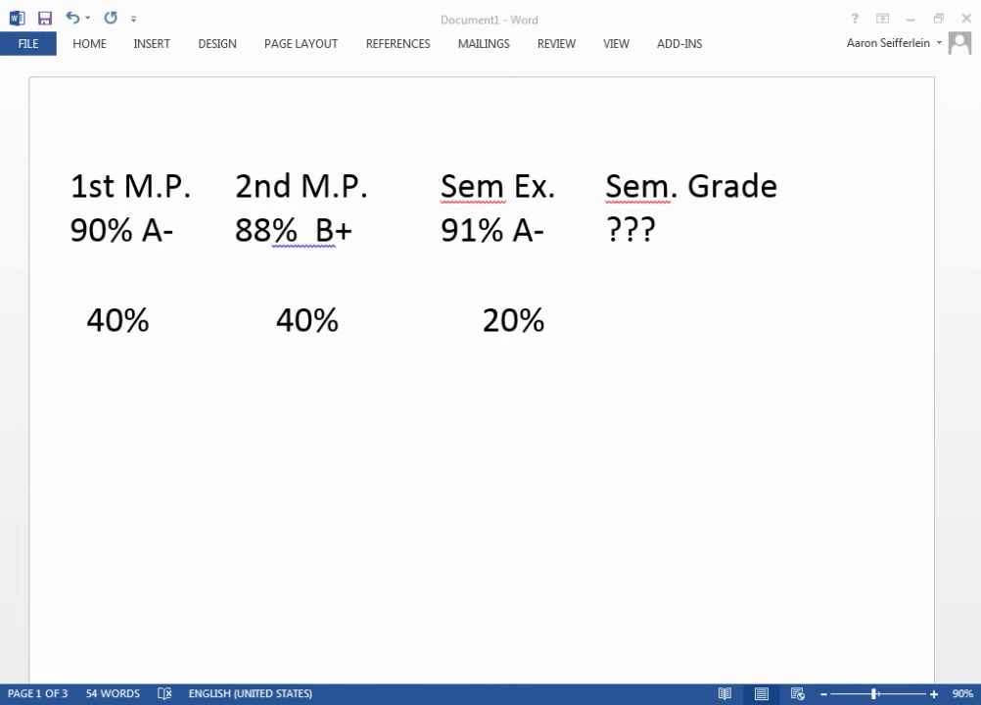
# Step: List the weighted values .36, .352 and .182 under Sem. Grade, with a sum line started below
pyautogui.click(631, 326)
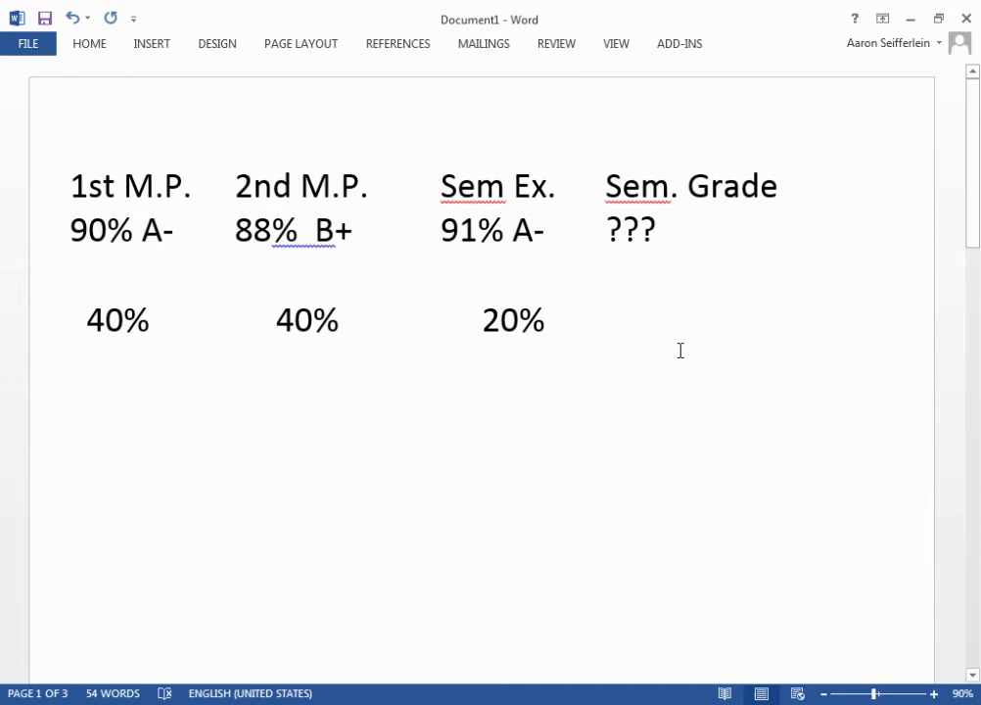
pyautogui.write('.36')
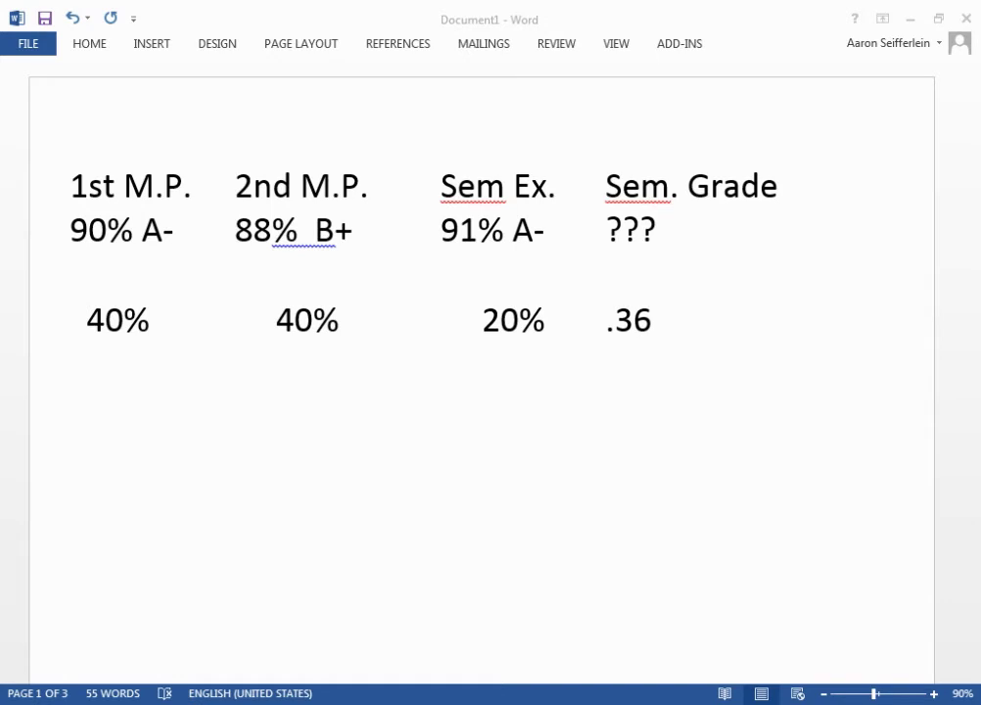
pyautogui.click(659, 359)
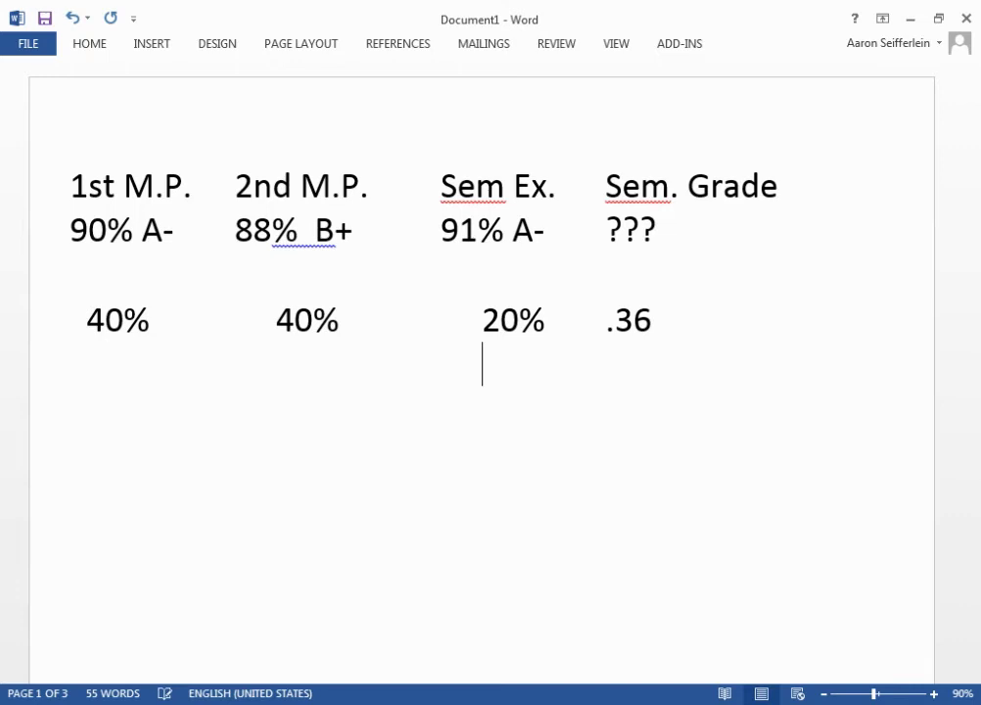
pyautogui.write('.35')
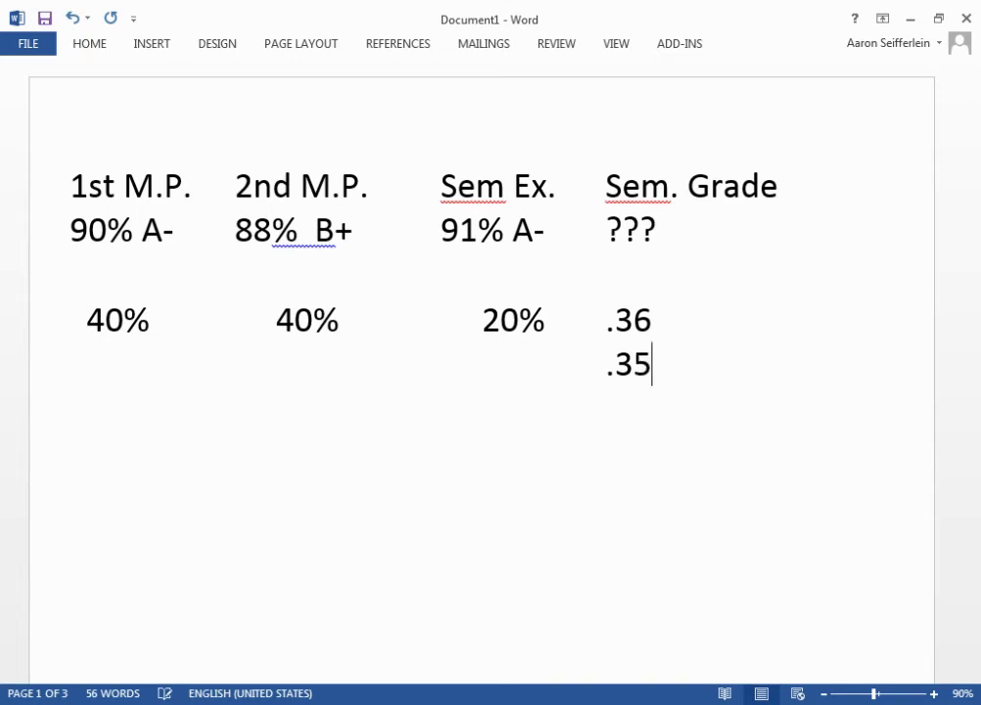
pyautogui.write('2')
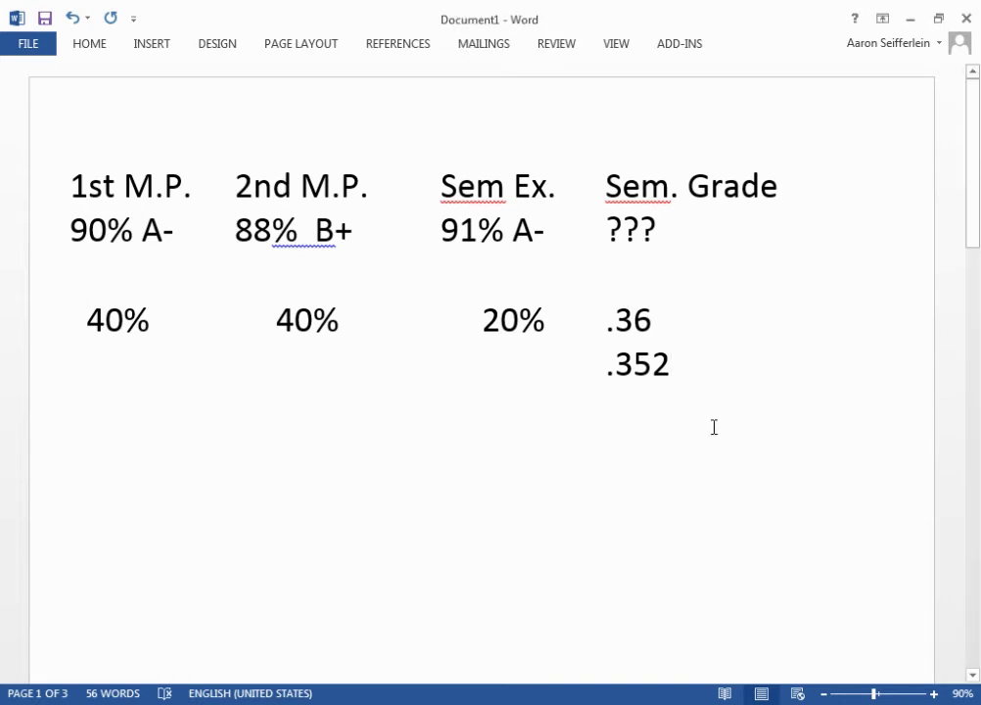
pyautogui.press('Return')
pyautogui.press('Tab')
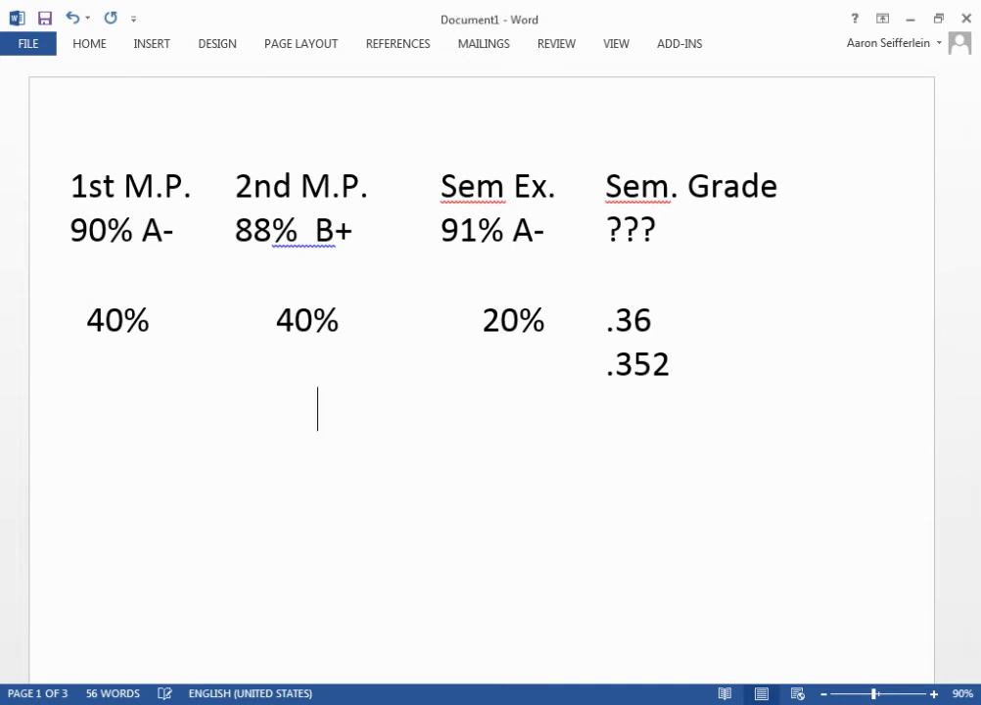
pyautogui.write('.182')
pyautogui.press('Return')
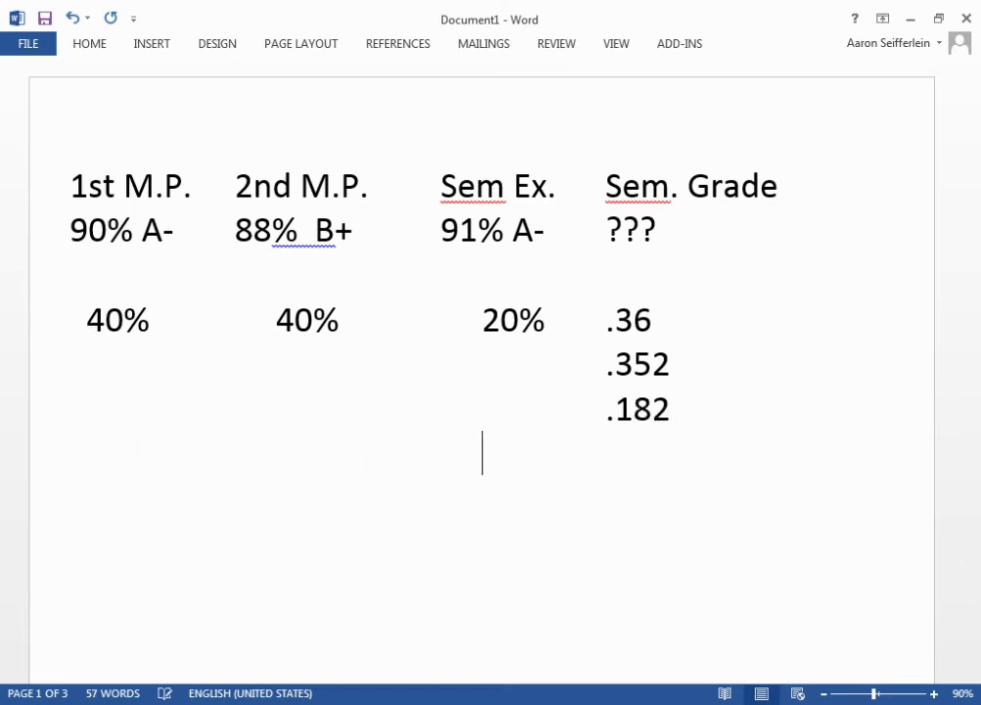
pyautogui.press('BackSpace')
pyautogui.press('BackSpace')
pyautogui.press('BackSpace')
pyautogui.press('BackSpace')
pyautogui.press('BackSpace')
# Step: Draw the underscore total line and write '.894 89.4%' beneath it
pyautogui.write('_________')
pyautogui.press('Return')
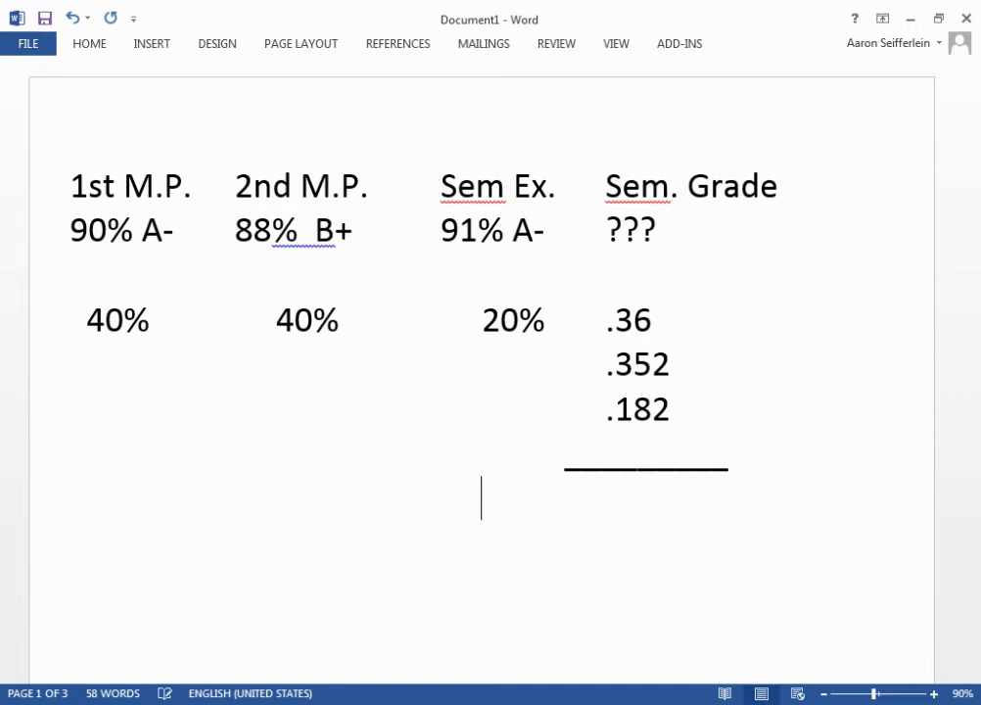
pyautogui.press('BackSpace')
pyautogui.press('BackSpace')
pyautogui.press('BackSpace')
pyautogui.press('BackSpace')
pyautogui.press('BackSpace')
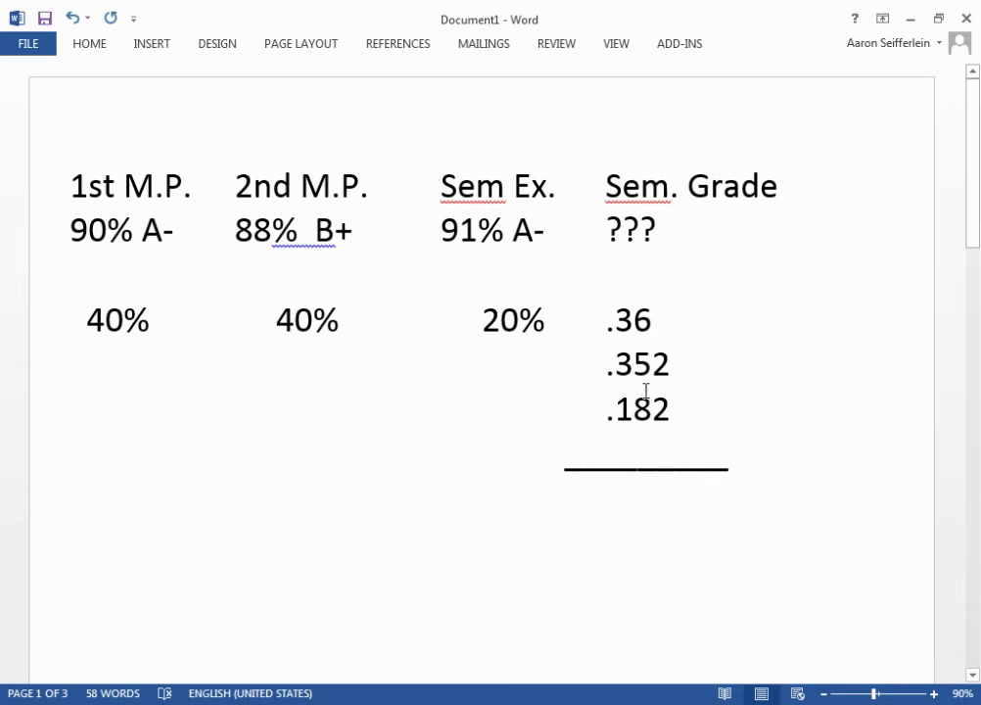
pyautogui.write('.')
pyautogui.write('894')
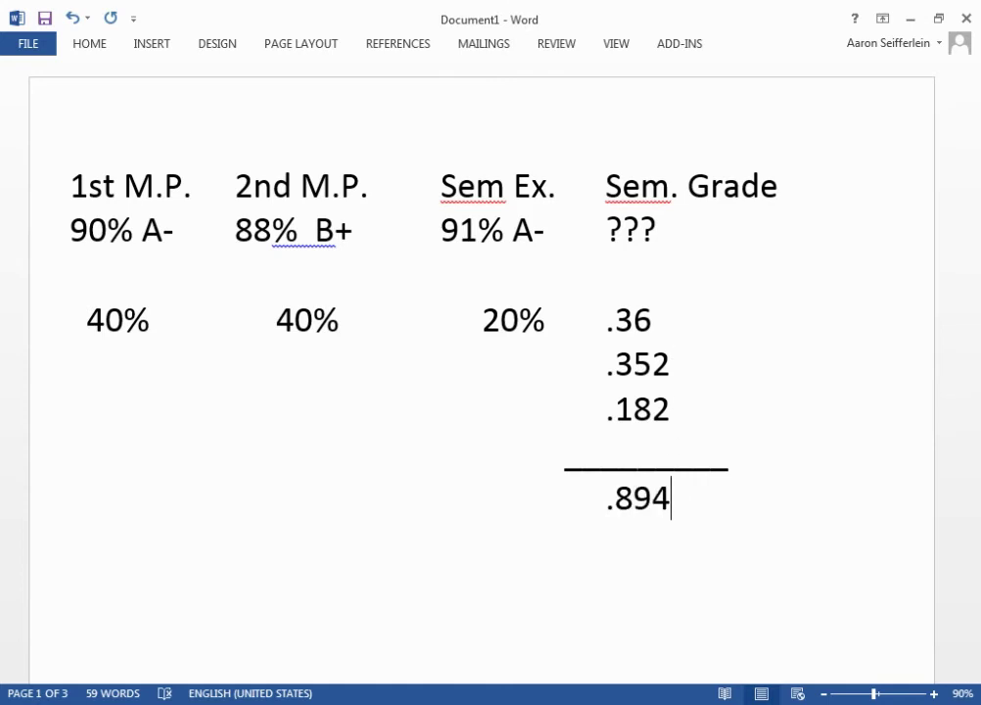
pyautogui.write('  89.4%')
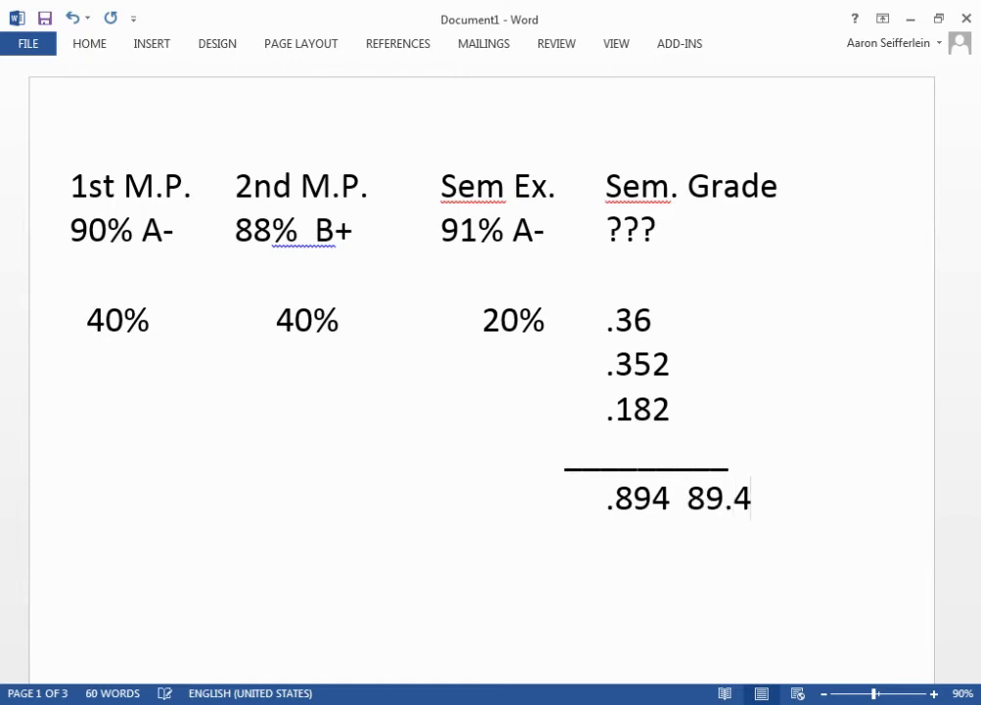
pyautogui.click(610, 242)
pyautogui.write('89.4')
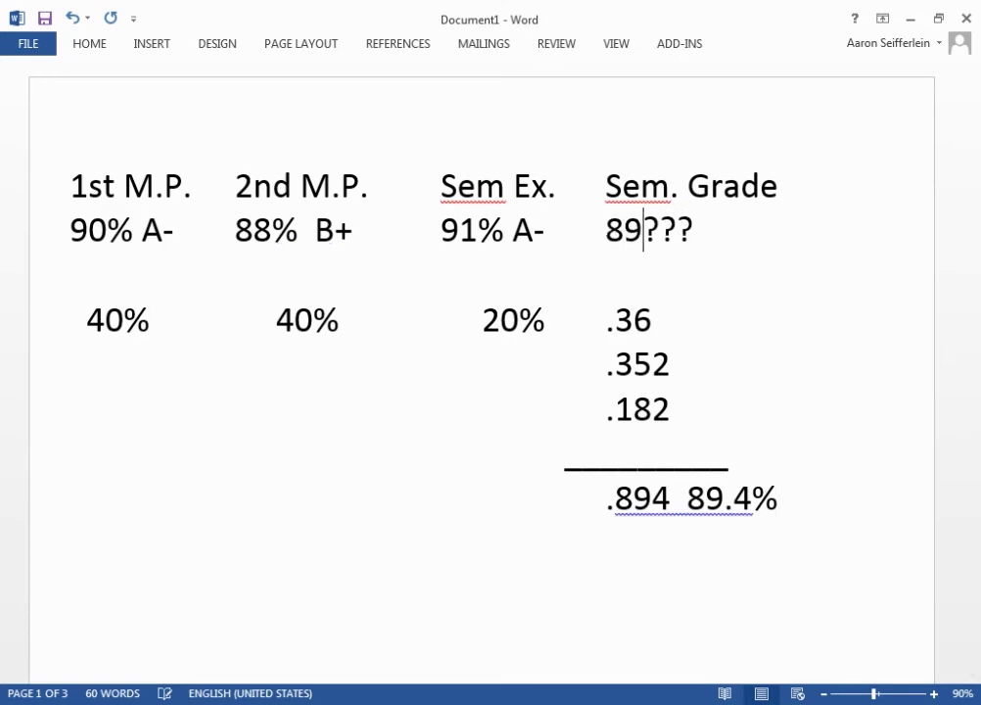
pyautogui.write('%  B+')
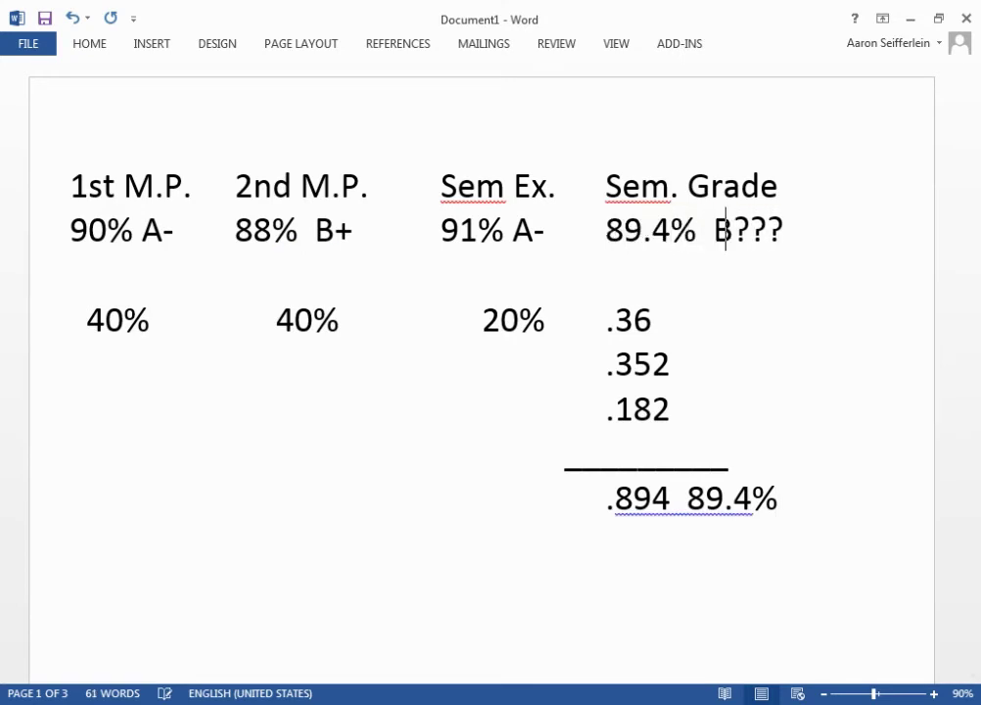
pyautogui.press('Delete')
pyautogui.press('Delete')
pyautogui.press('Delete')
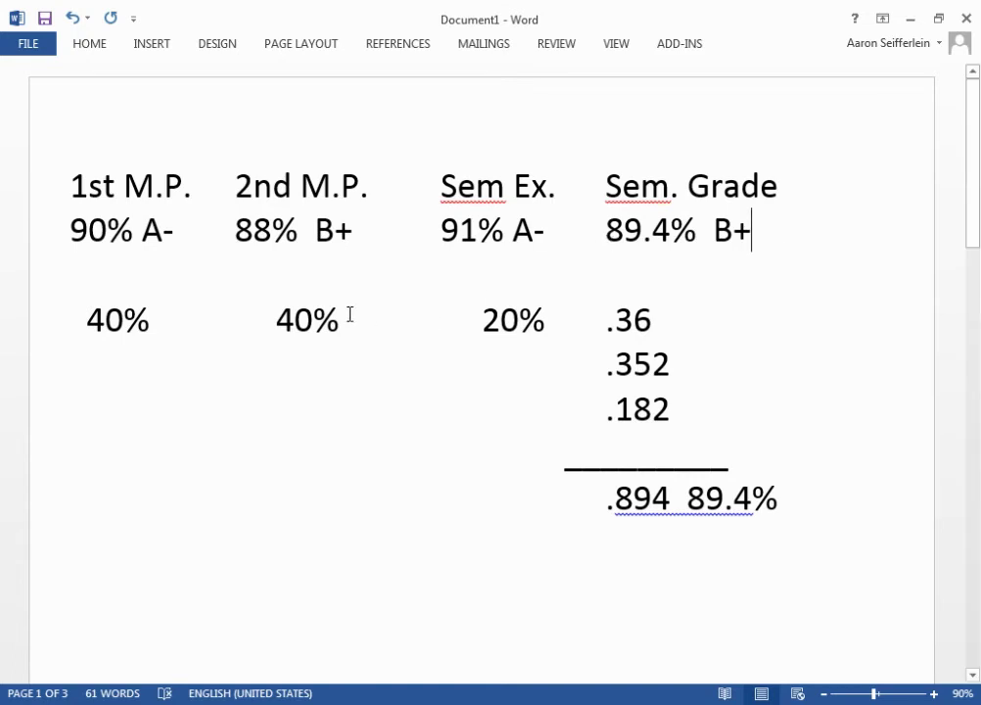
pyautogui.moveTo(609, 235); pyautogui.dragTo(742, 231)
pyautogui.click(737, 231)
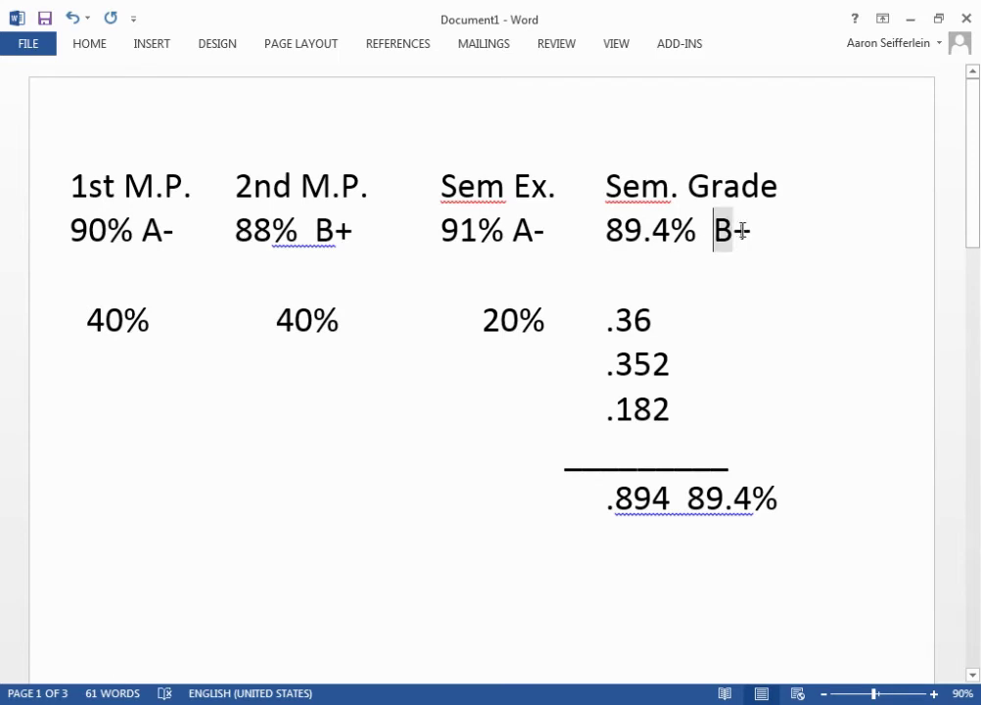
pyautogui.doubleClick(742, 231)
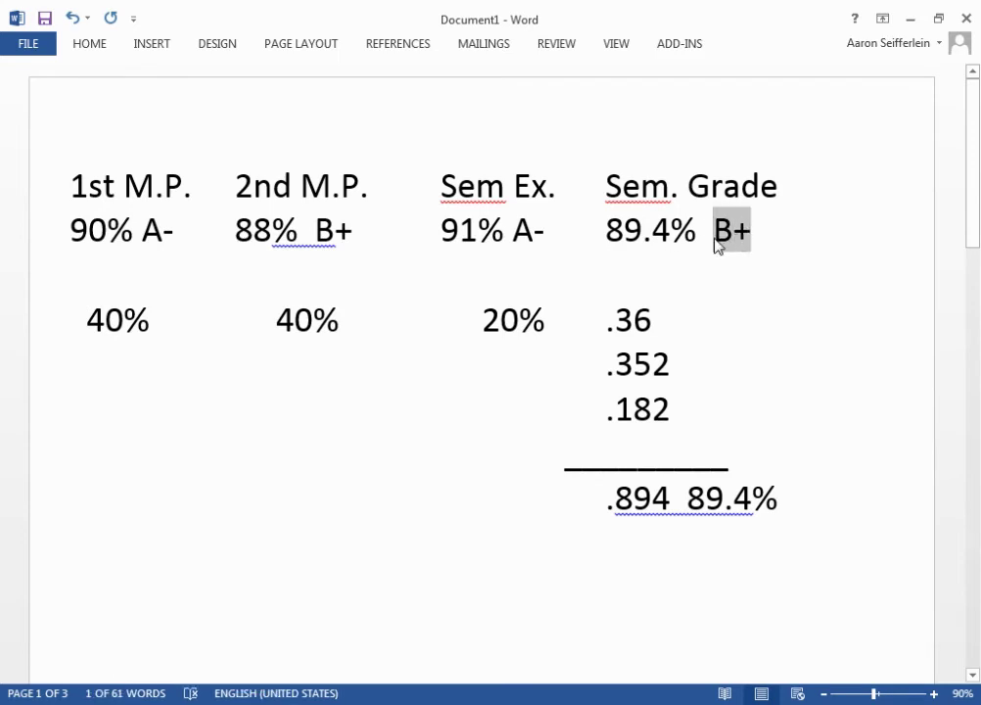
pyautogui.click(515, 231)
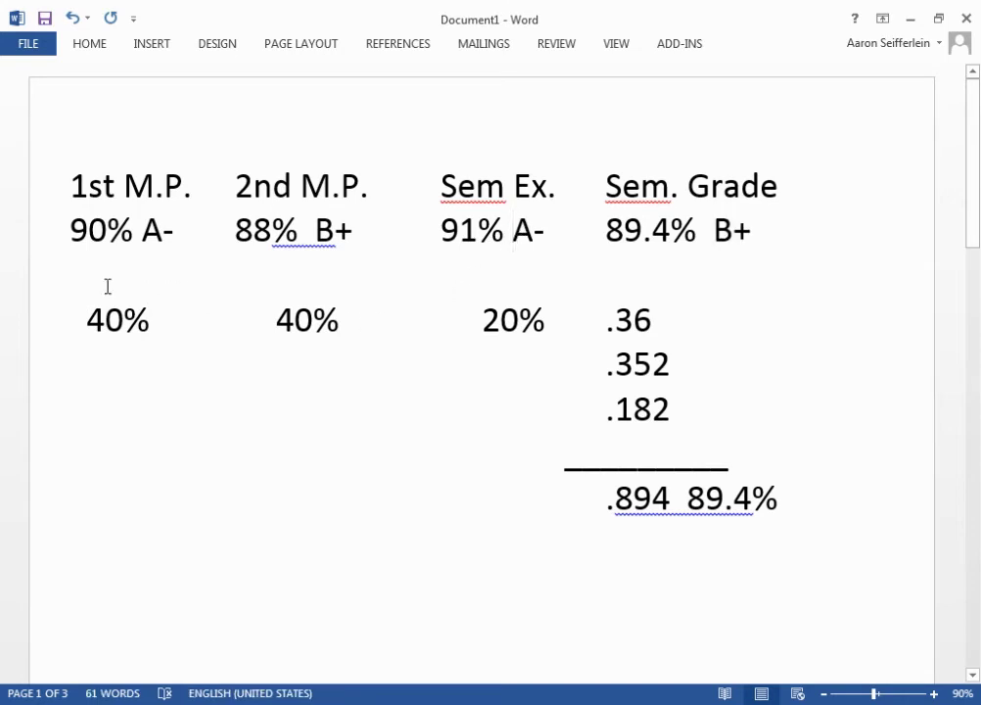
pyautogui.moveTo(70, 227); pyautogui.dragTo(107, 227)
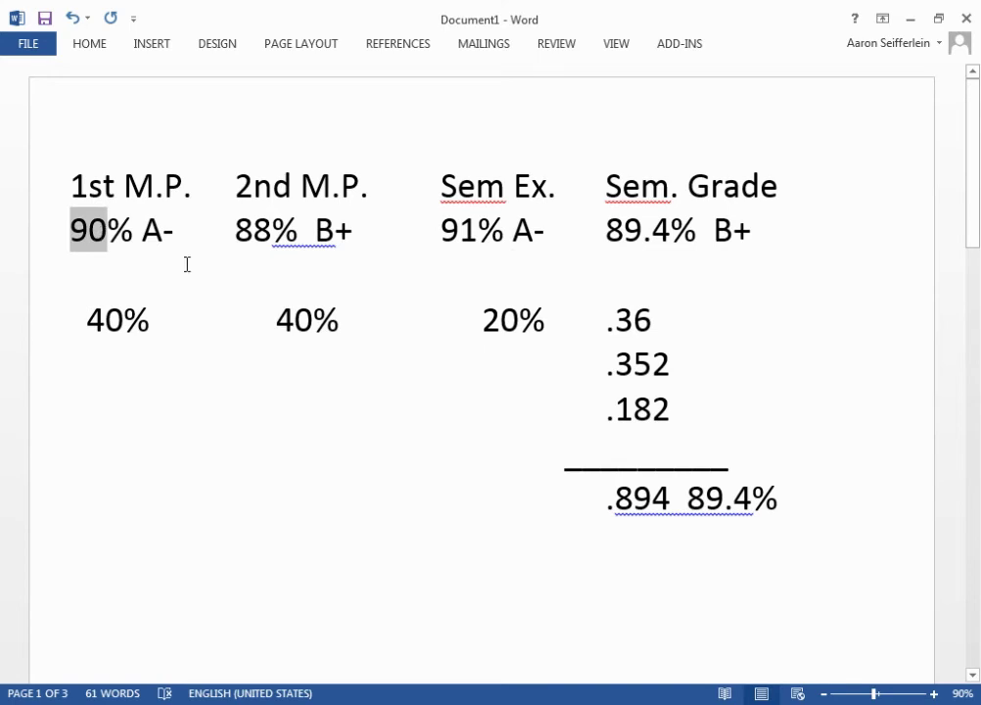
pyautogui.moveTo(235, 240); pyautogui.dragTo(273, 242)
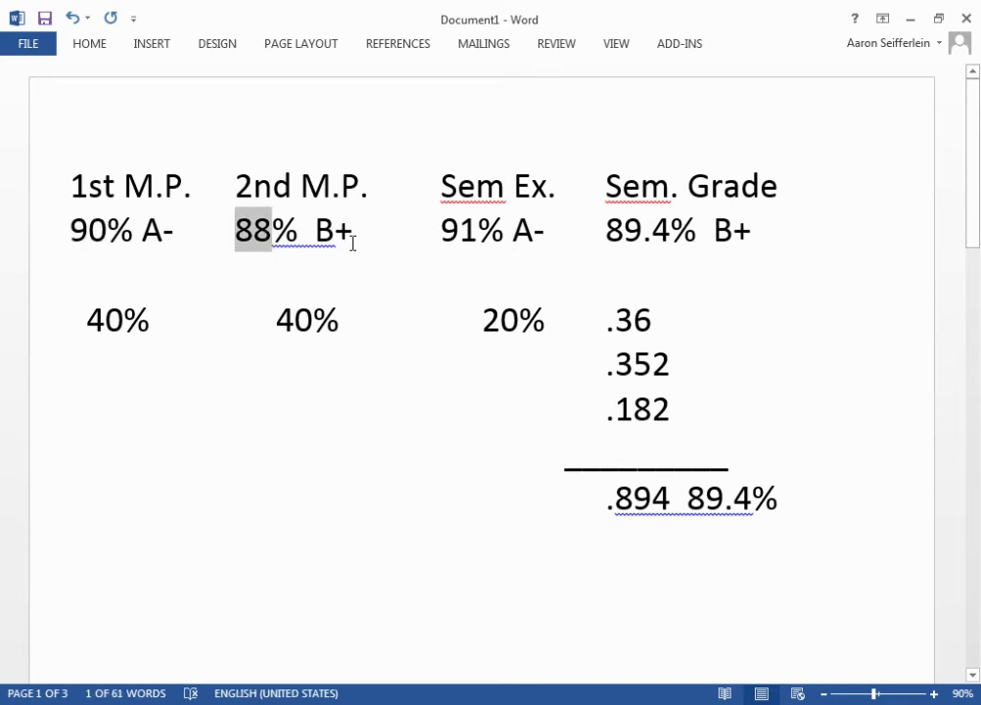
pyautogui.moveTo(440, 240); pyautogui.dragTo(479, 242)
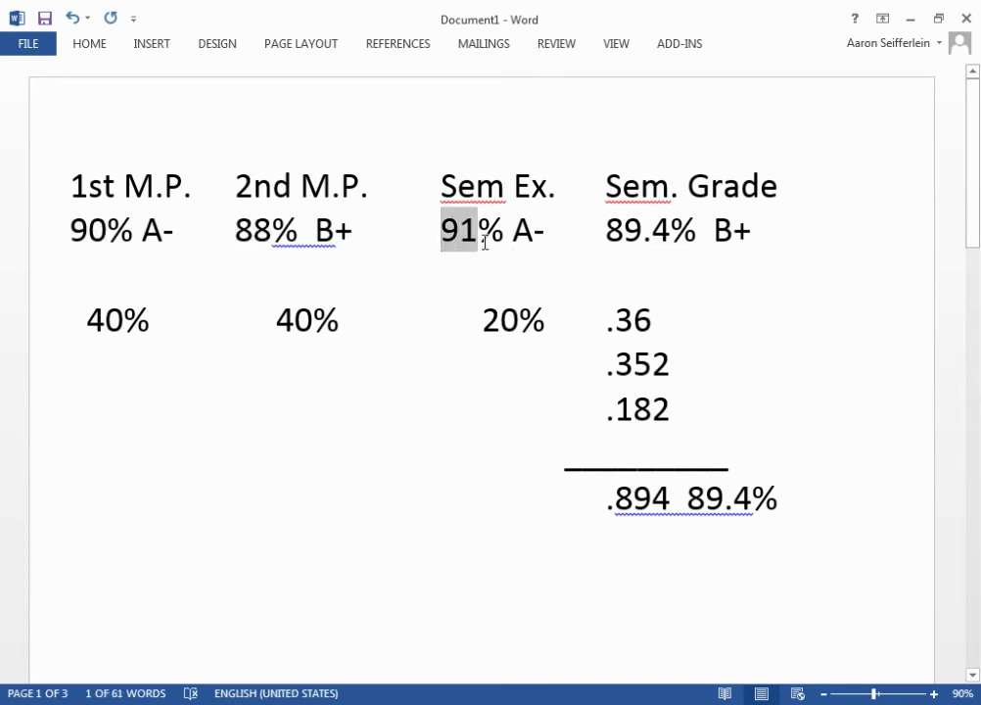
pyautogui.click(296, 294)
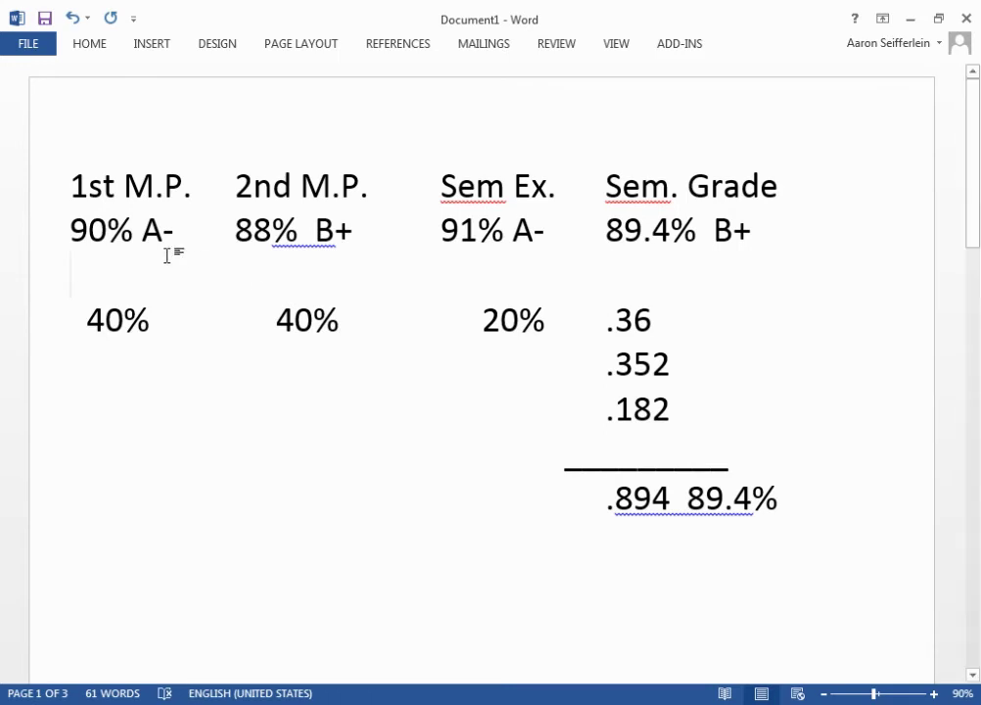
# Step: Change 90% to 90.14% and 88% to 88.78%, removing extra spacing before 88%
pyautogui.click(110, 235)
pyautogui.write('.14')
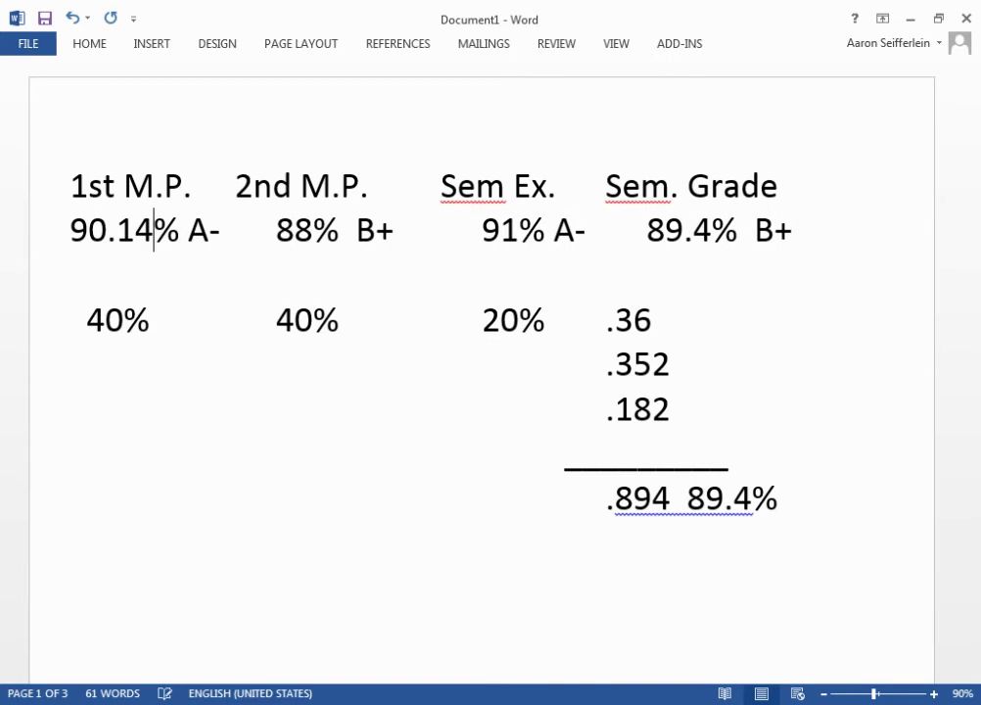
pyautogui.click(270, 231)
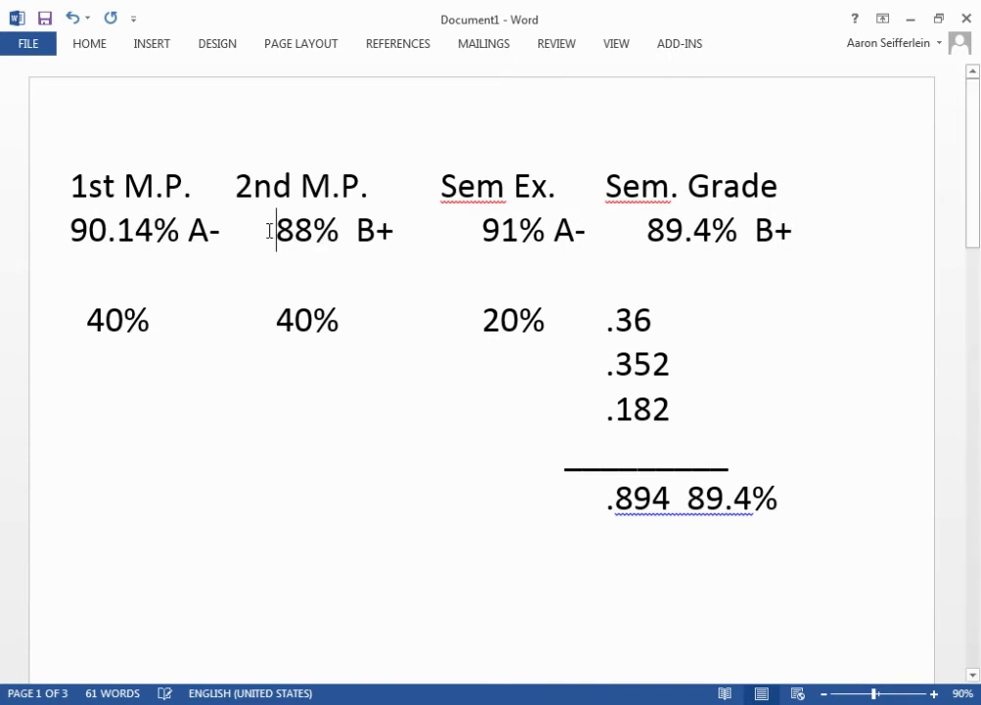
pyautogui.press('BackSpace')
pyautogui.press('Down')
pyautogui.press('Up')
pyautogui.press('Up')
pyautogui.press('Up')
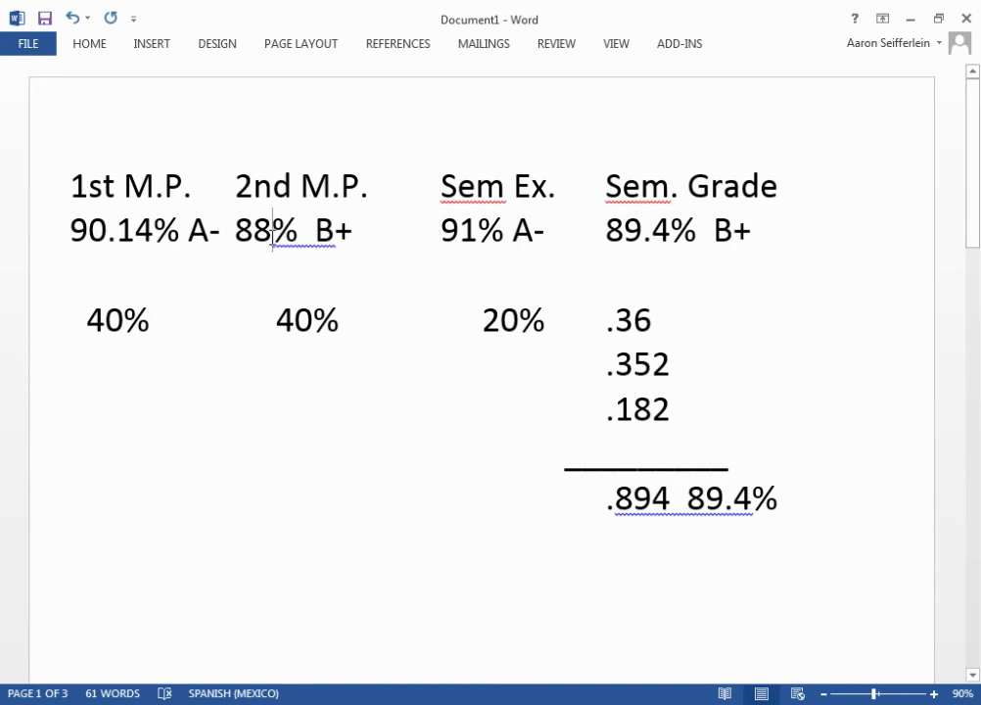
pyautogui.click(273, 235)
pyautogui.write('.78')
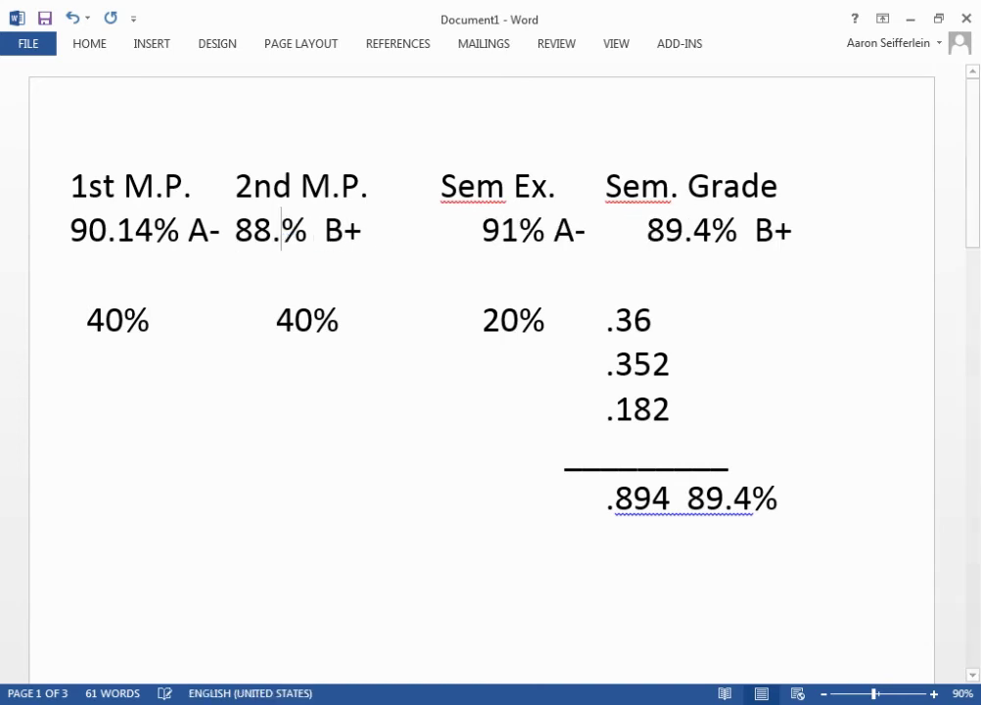
# Step: Change 91% to 91.32% and remove extra spacing before the 91% and 89.4% grades
pyautogui.click(480, 225)
pyautogui.press('BackSpace')
pyautogui.press('BackSpace')
pyautogui.press('BackSpace')
pyautogui.press('BackSpace')
pyautogui.press('BackSpace')
pyautogui.press('BackSpace')
pyautogui.press('BackSpace')
pyautogui.press('Right')
pyautogui.press('Right')
pyautogui.press('Right')
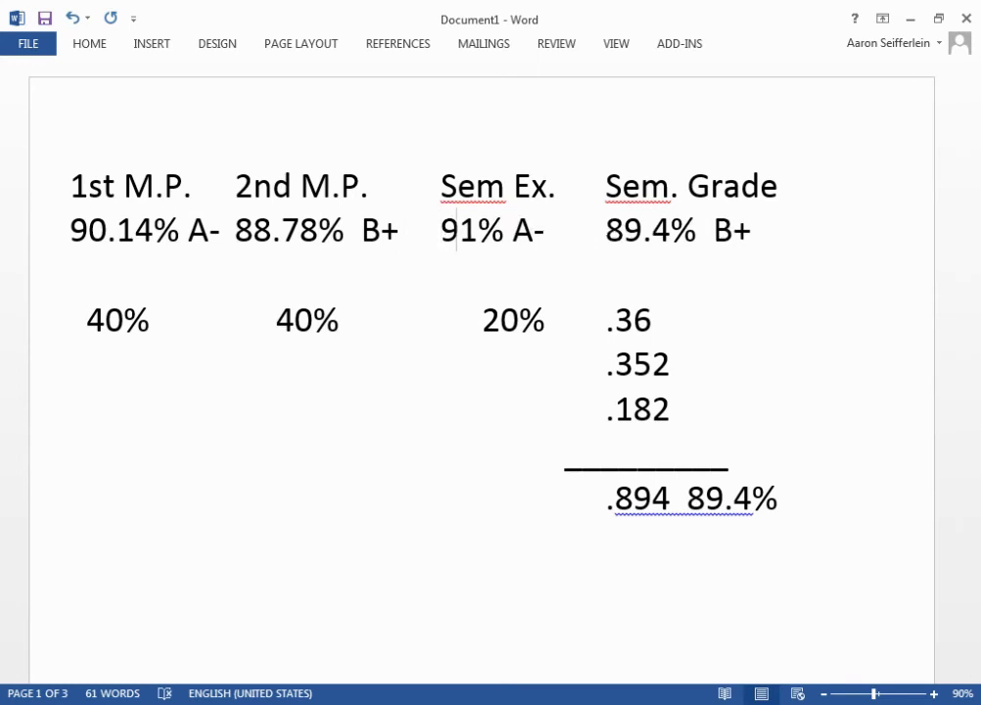
pyautogui.press('Left')
pyautogui.write('.32')
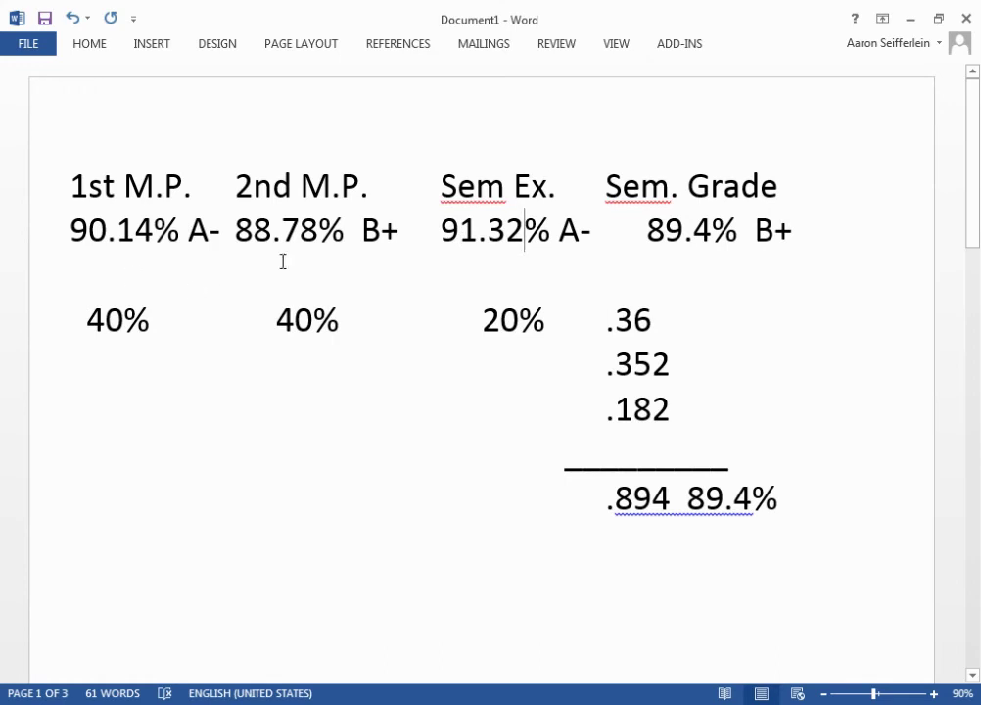
pyautogui.click(646, 231)
pyautogui.press('BackSpace')
pyautogui.press('BackSpace')
pyautogui.press('BackSpace')
pyautogui.press('BackSpace')
pyautogui.press('BackSpace')
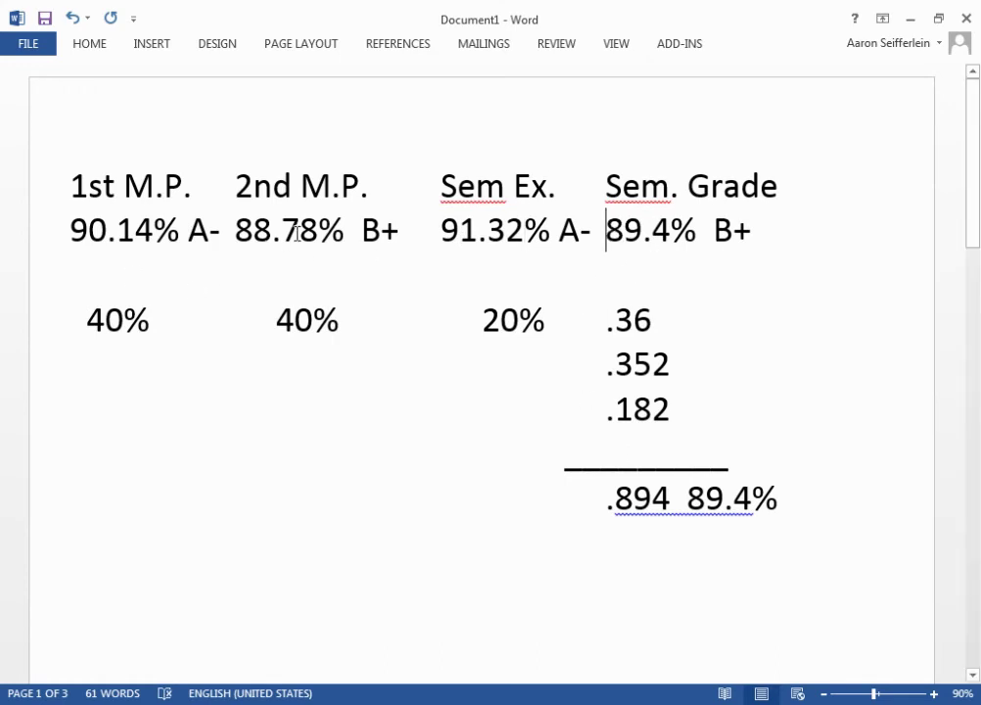
# Step: Highlight parts of 88.78 and the letter grades A-, B+ and B+ to explain the row
pyautogui.doubleClick(242, 232)
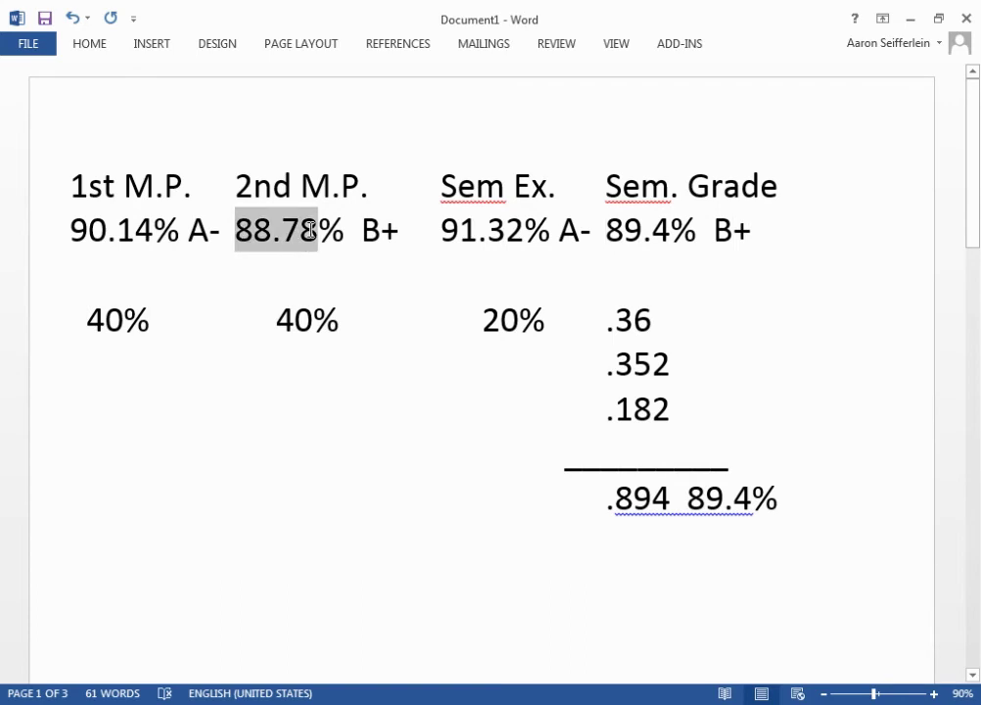
pyautogui.click(291, 231)
pyautogui.moveTo(290, 231); pyautogui.dragTo(314, 244)
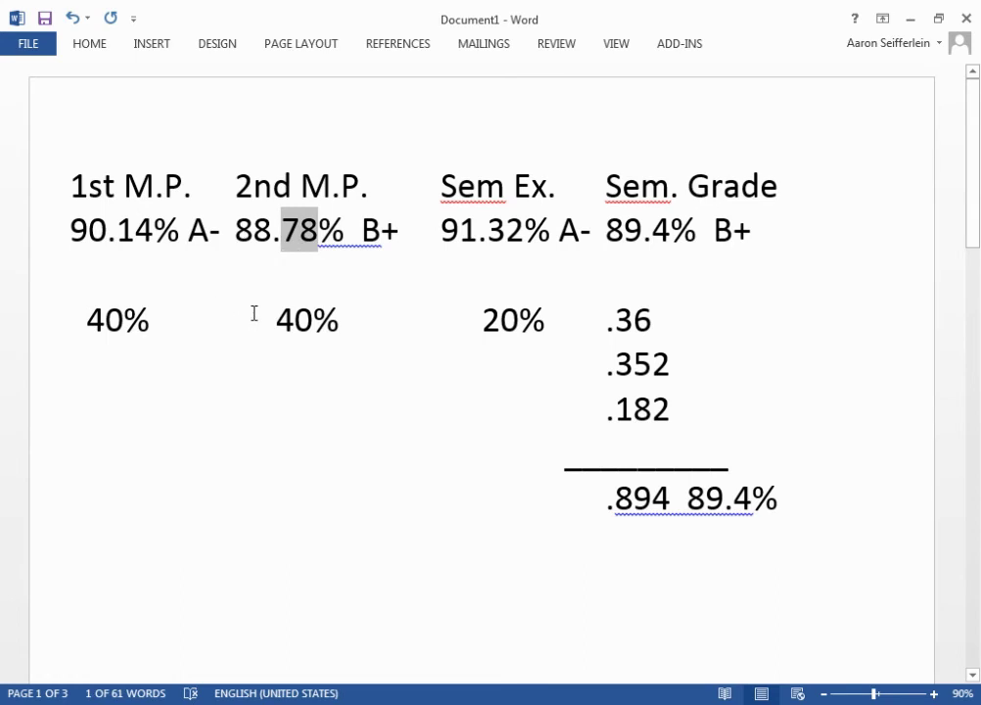
pyautogui.moveTo(236, 231); pyautogui.dragTo(272, 231)
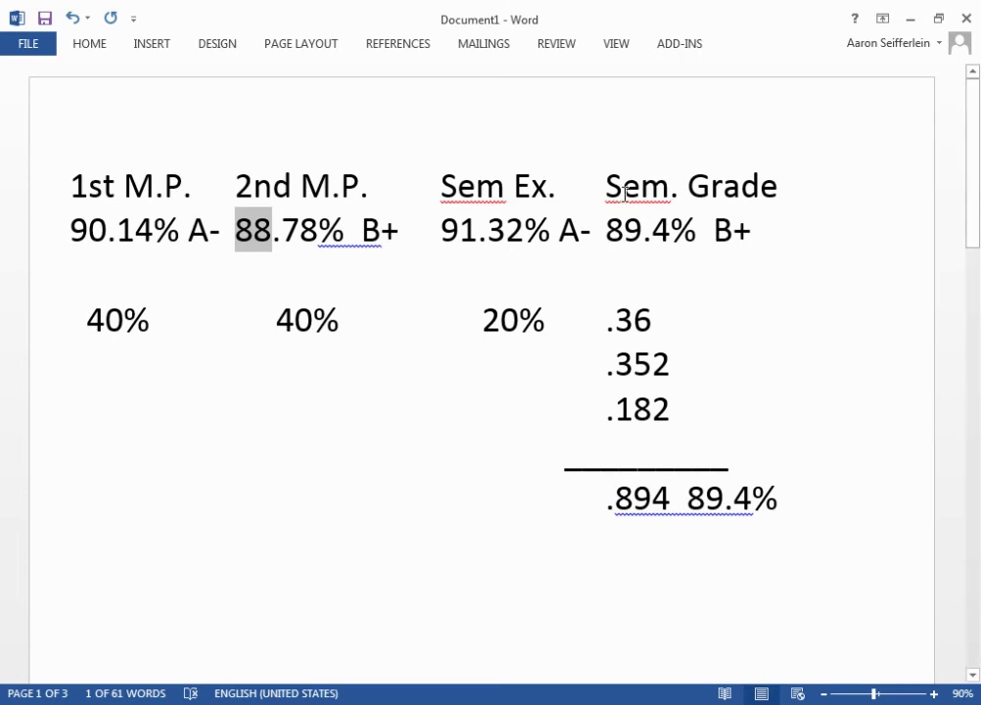
pyautogui.moveTo(714, 230); pyautogui.dragTo(751, 231)
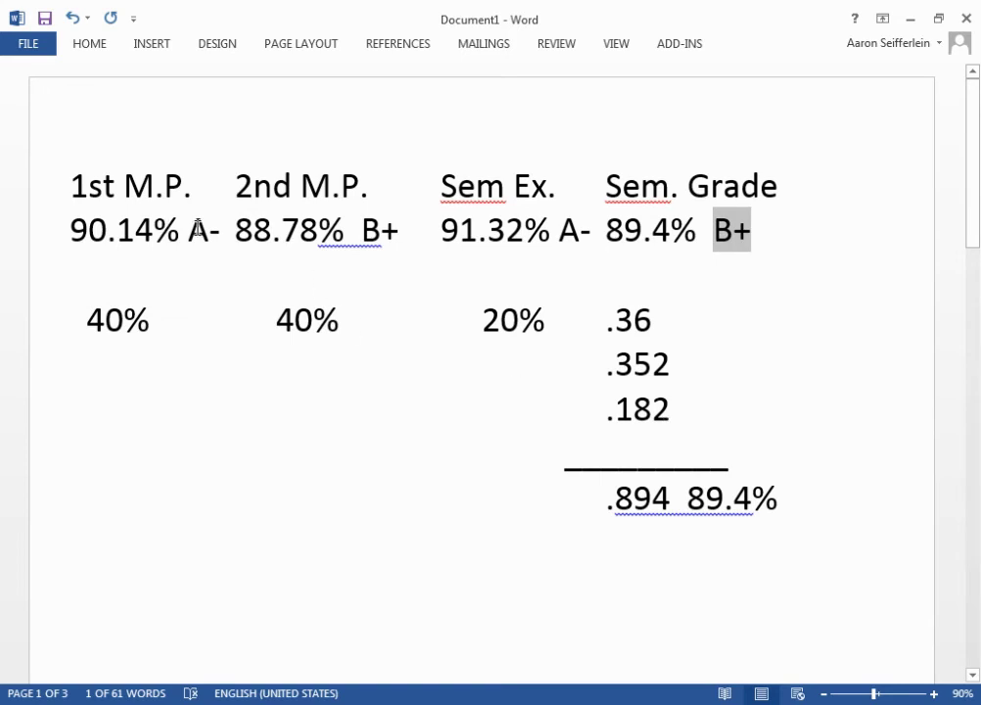
pyautogui.moveTo(189, 231); pyautogui.dragTo(222, 231)
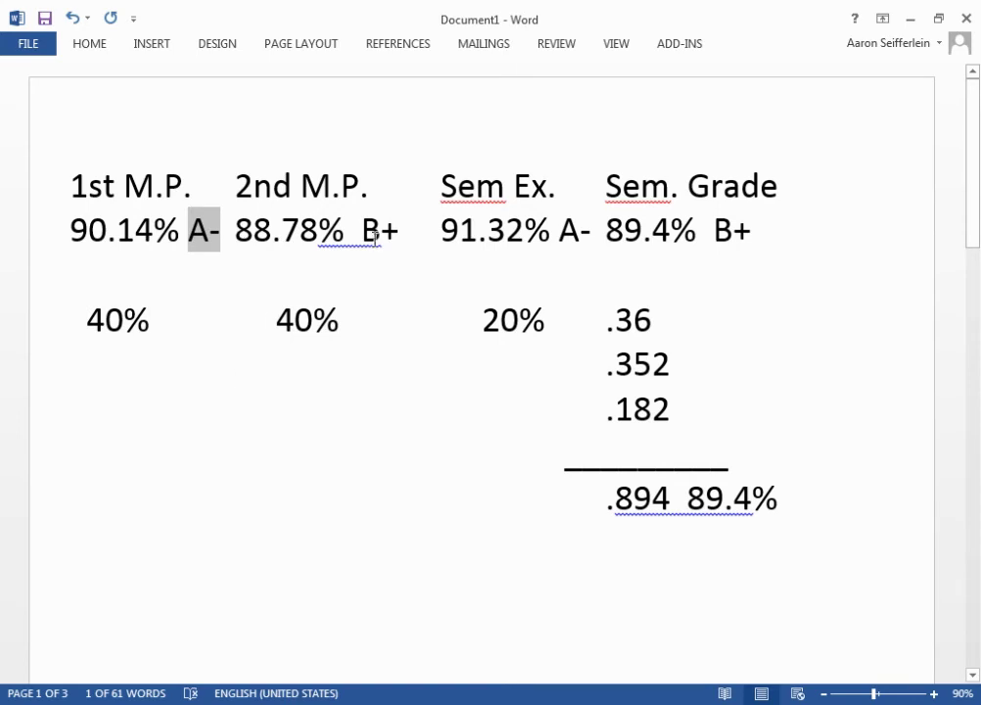
pyautogui.moveTo(364, 231); pyautogui.dragTo(399, 233)
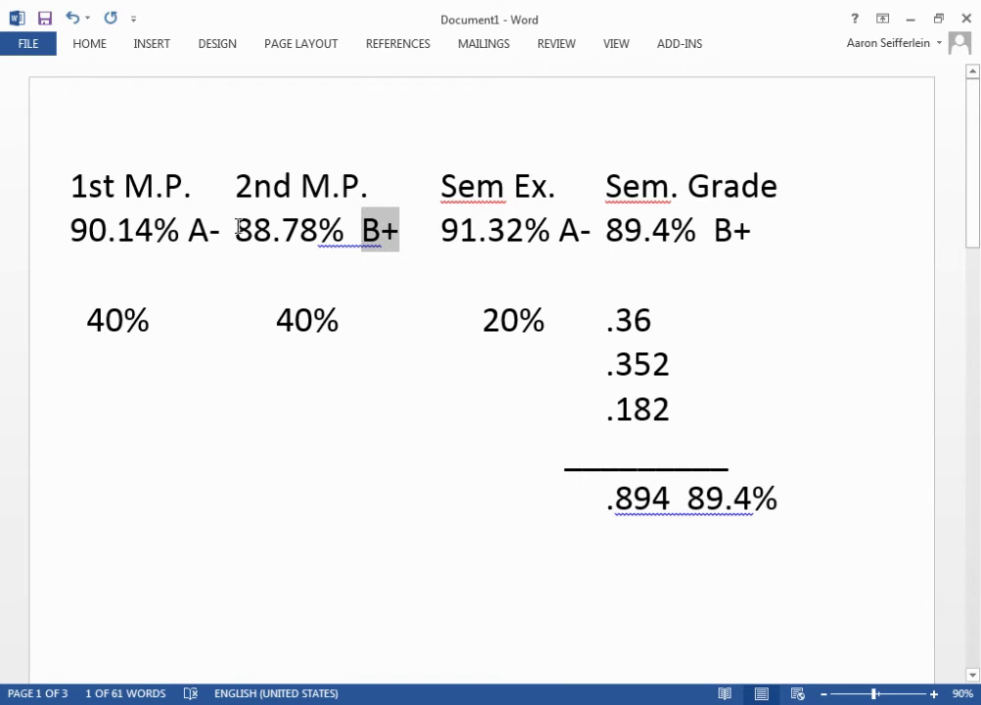
pyautogui.moveTo(235, 231); pyautogui.dragTo(320, 225)
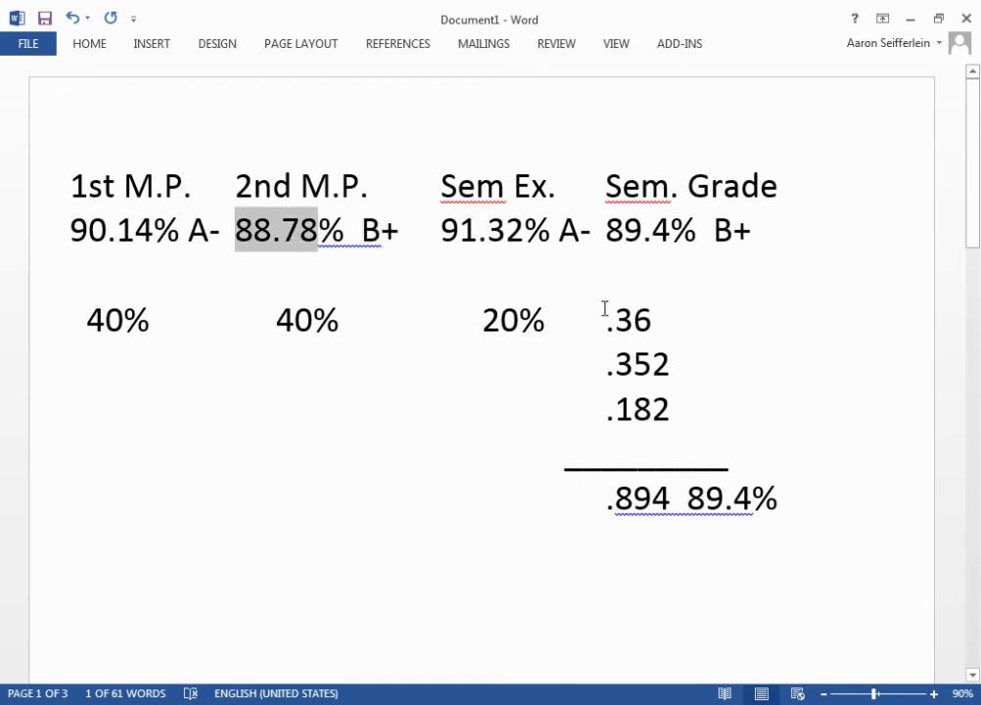
# Step: Highlight the grades row and the semester letter grade B+
pyautogui.click(72, 225)
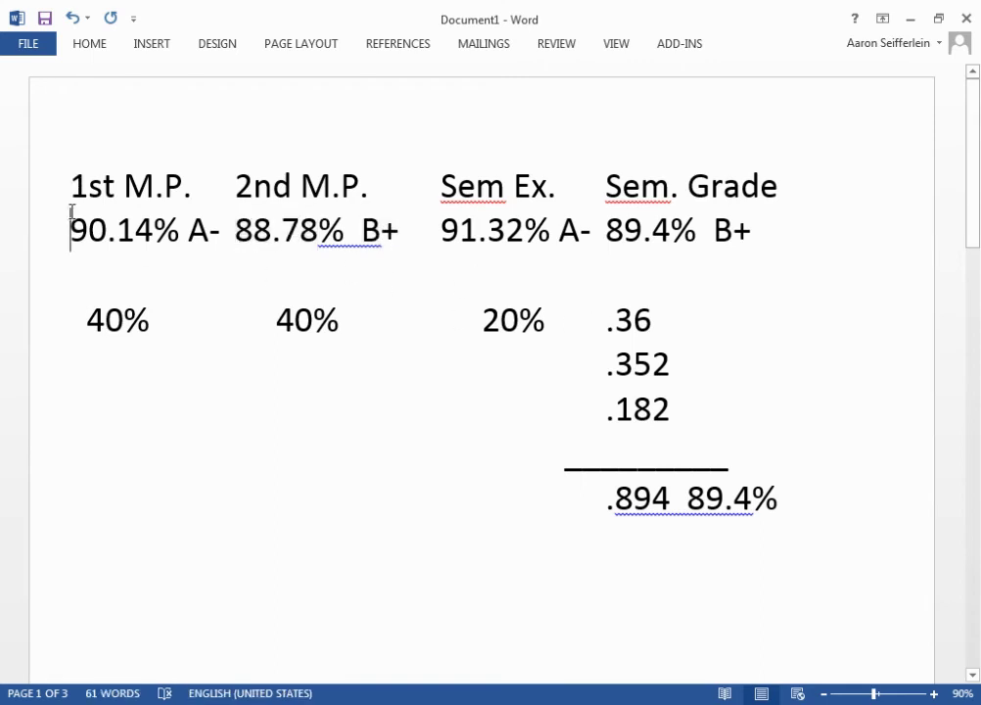
pyautogui.moveTo(74, 224); pyautogui.dragTo(592, 241)
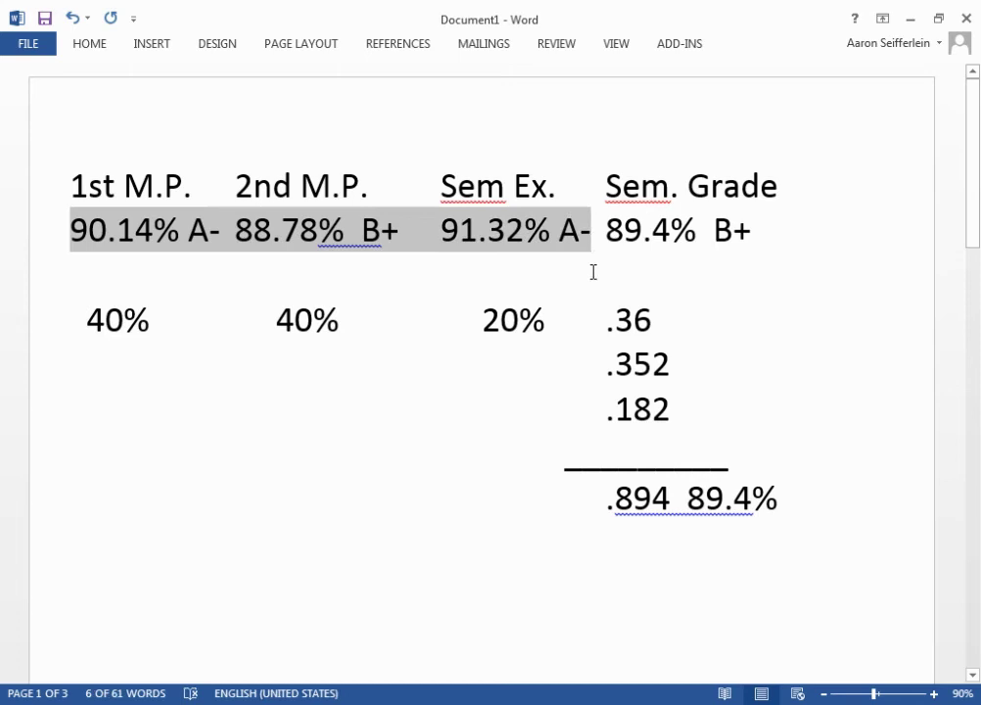
pyautogui.click(593, 272)
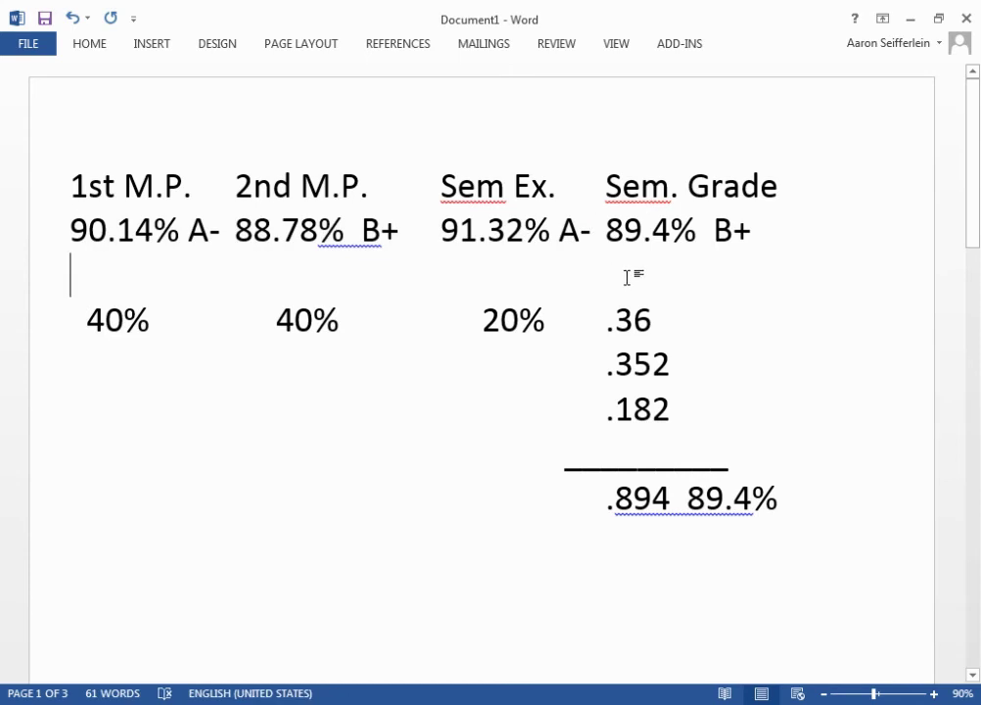
pyautogui.doubleClick(718, 233)
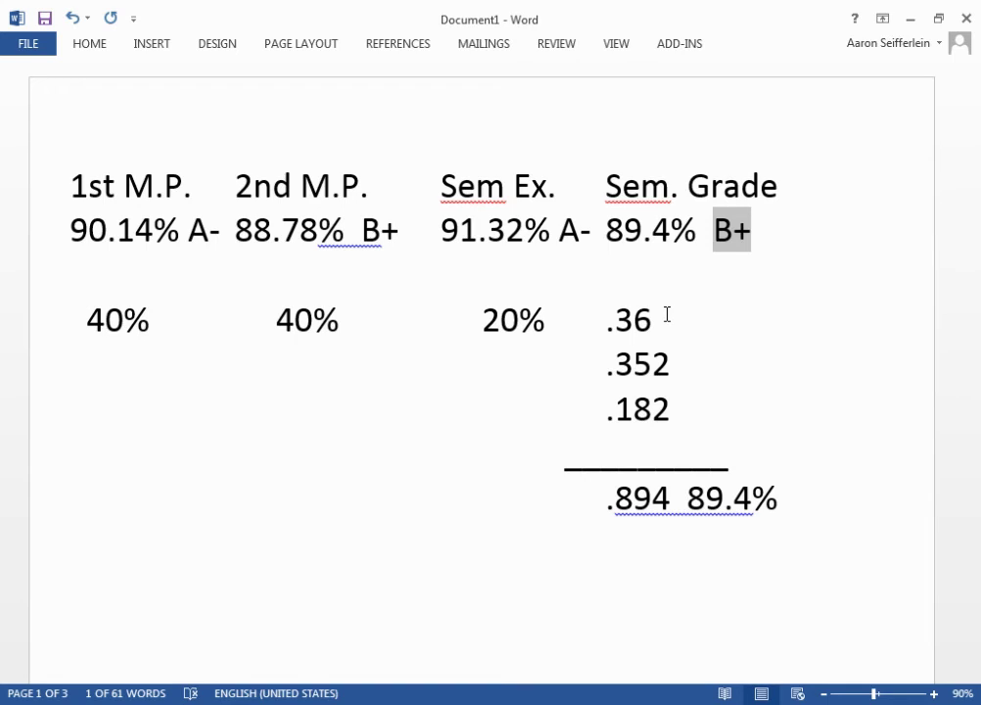
pyautogui.moveTo(606, 231); pyautogui.dragTo(696, 244)
# Step: Change the semester grade from 89.4% to 87.1%, keeping the B+ letter grade
pyautogui.click(631, 227)
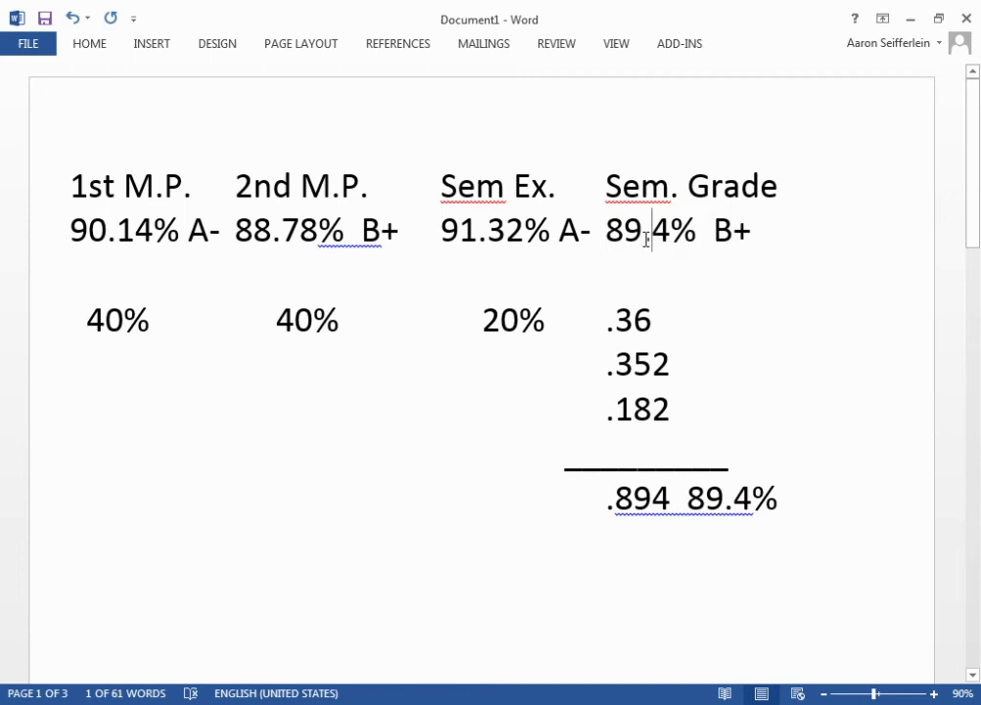
pyautogui.hotkey('shift', 'Right')
pyautogui.press('BackSpace')
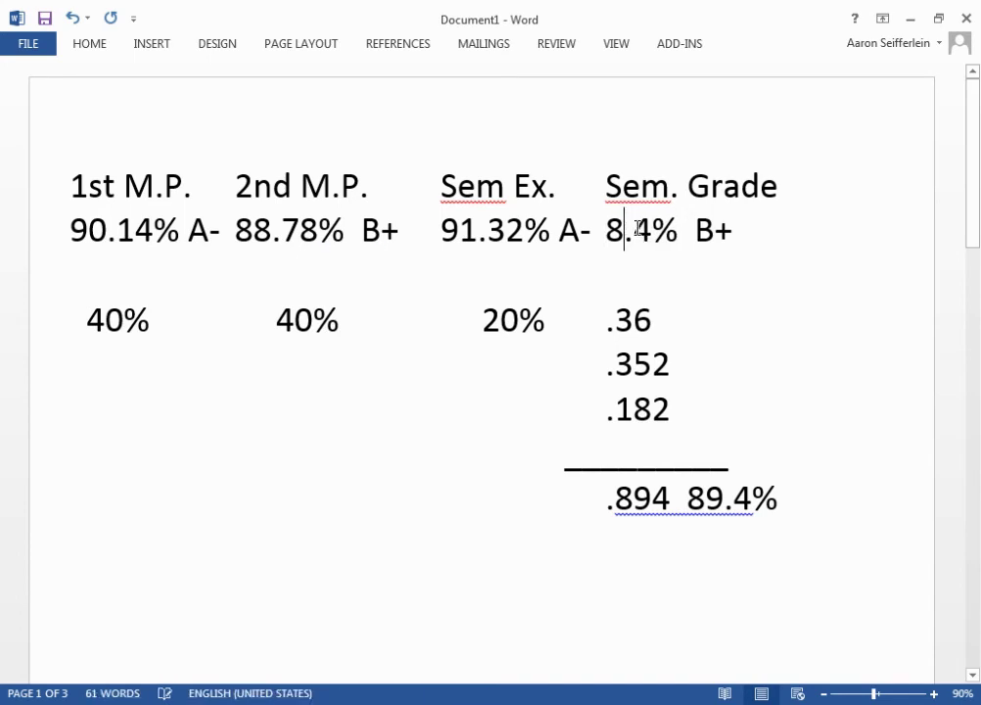
pyautogui.write('7')
pyautogui.press('Right')
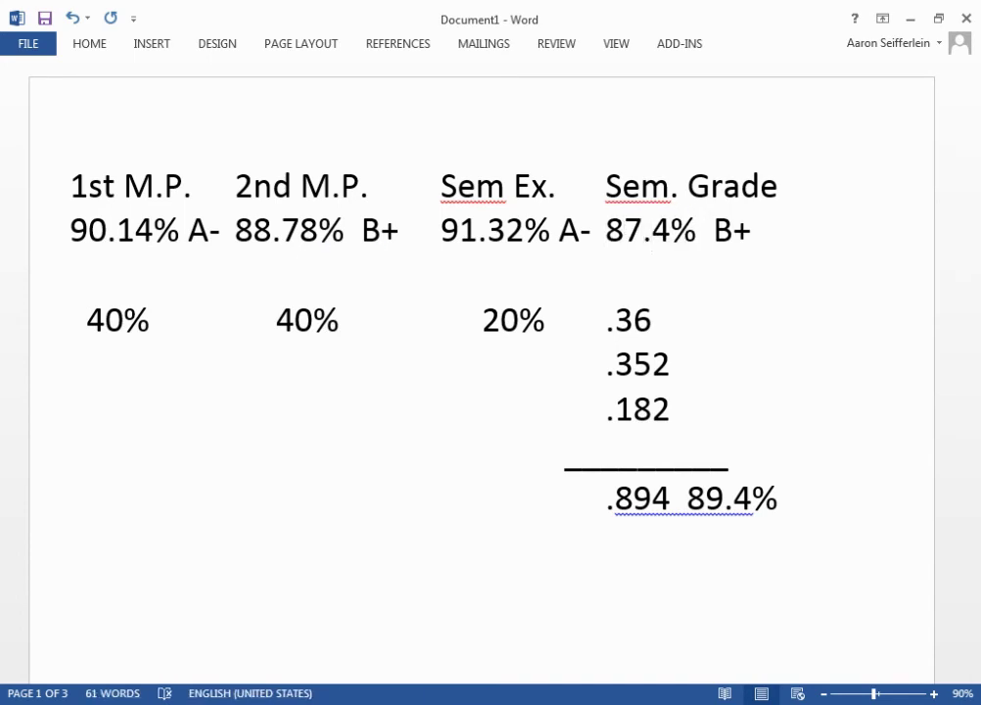
pyautogui.press('Delete')
pyautogui.write('1')
pyautogui.moveTo(716, 231); pyautogui.dragTo(750, 231)
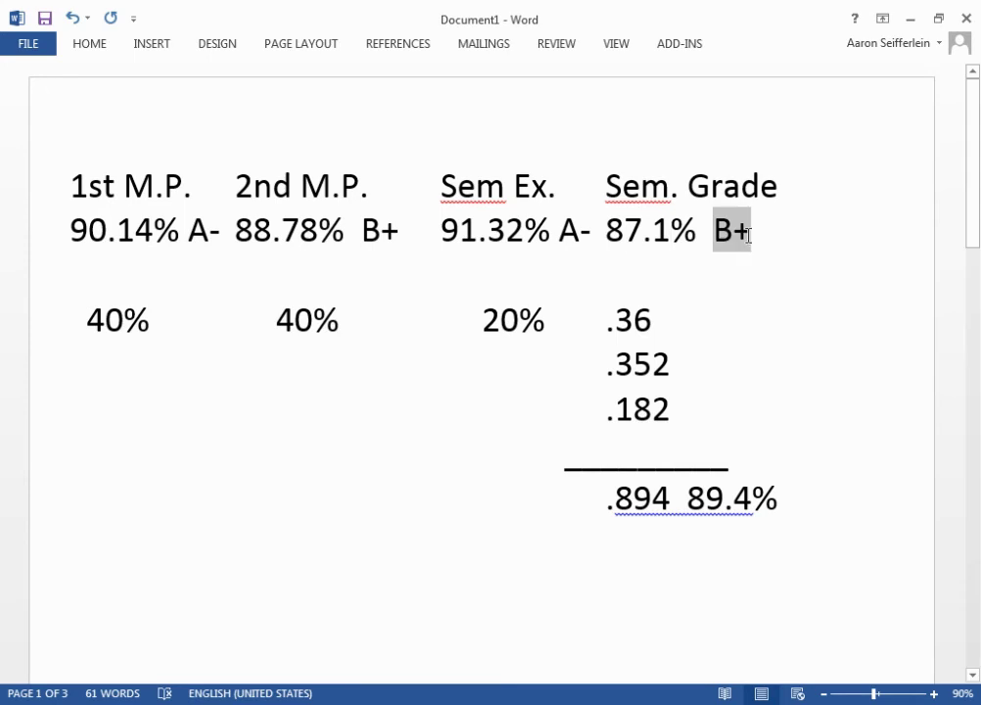
# Step: On the page 2 grade scale, highlight B+ and its 3.3 grade point in the 87 row
pyautogui.scroll(-5, 121, 519)
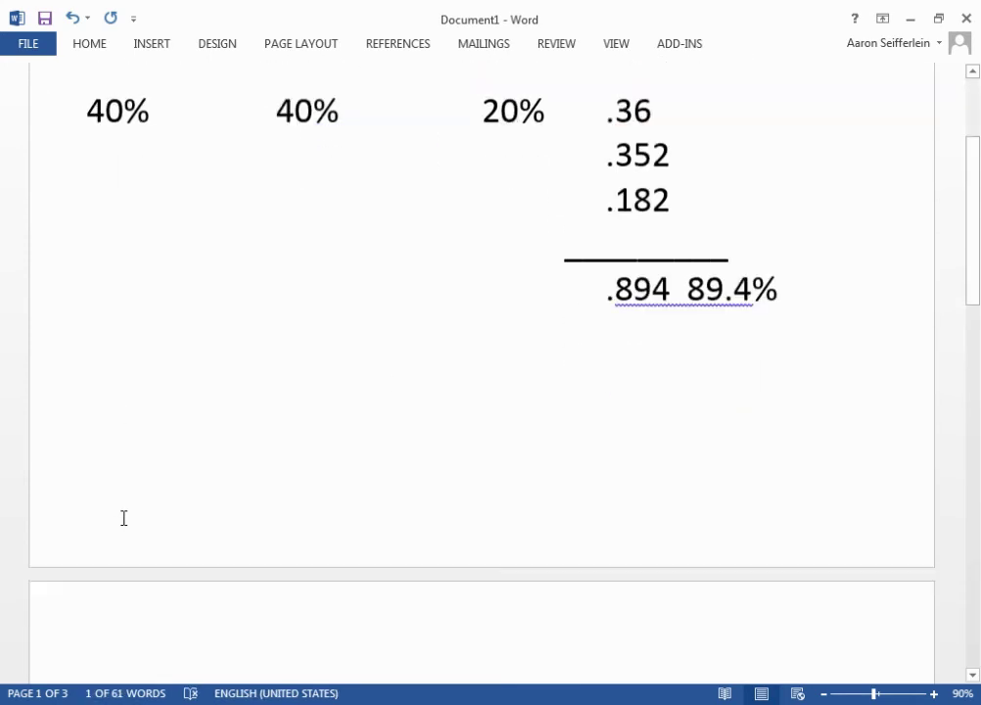
pyautogui.scroll(-8, 138, 446)
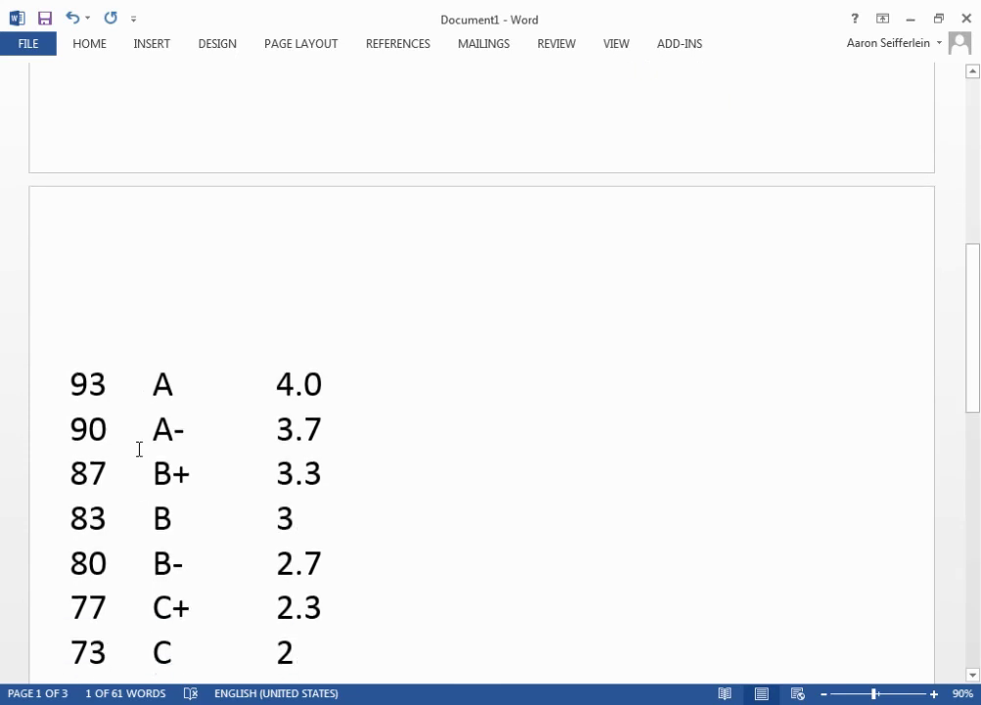
pyautogui.scroll(-2, 139, 451)
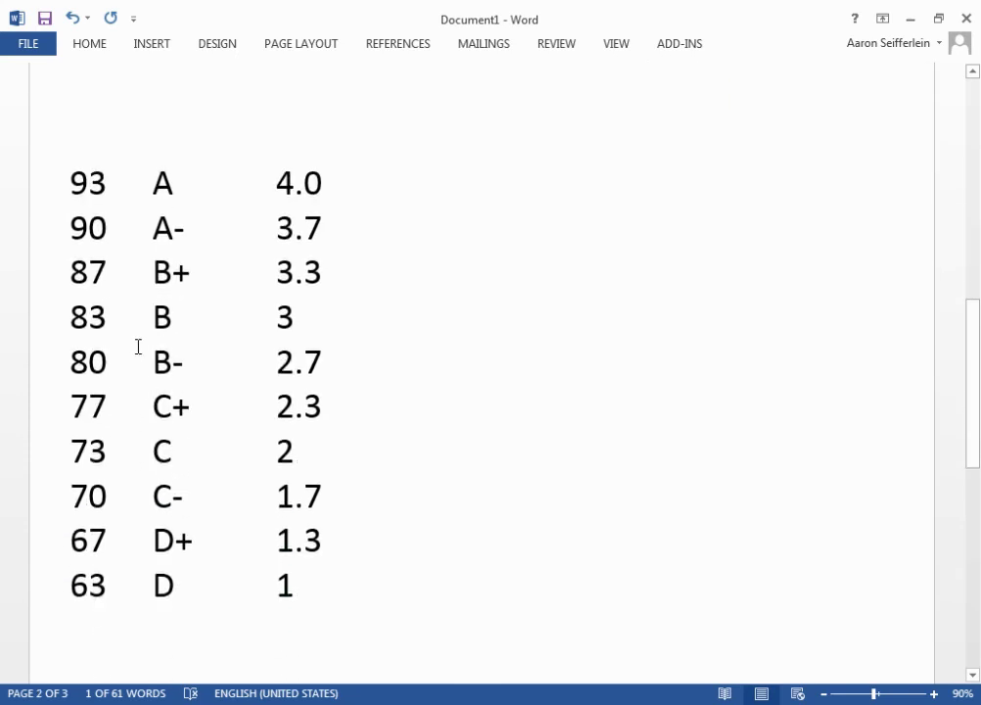
pyautogui.moveTo(159, 282); pyautogui.dragTo(190, 274)
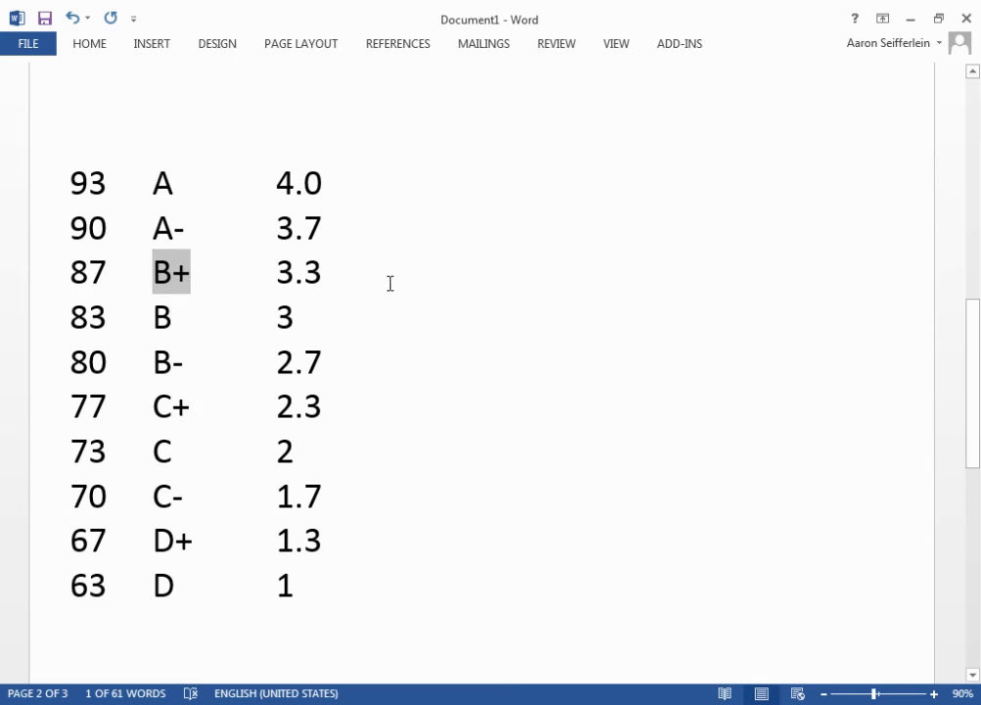
pyautogui.moveTo(276, 274); pyautogui.dragTo(334, 278)
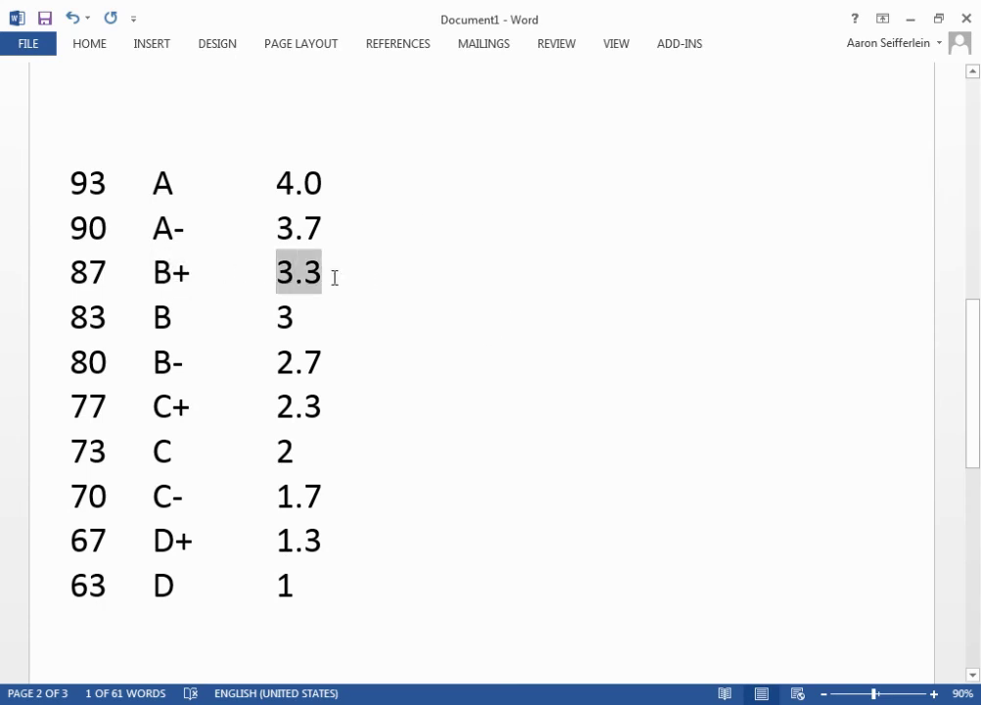
pyautogui.click(475, 292)
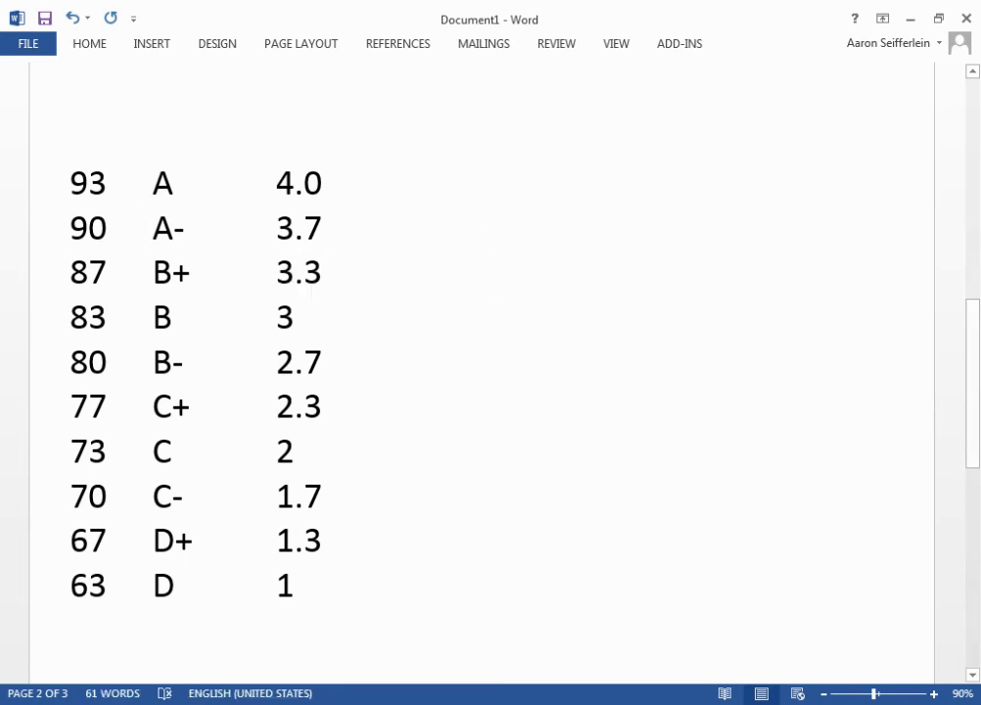
# Step: Delete the blank lines above the grade scale and before the 60 D- row
pyautogui.click(334, 594)
pyautogui.press('Return')
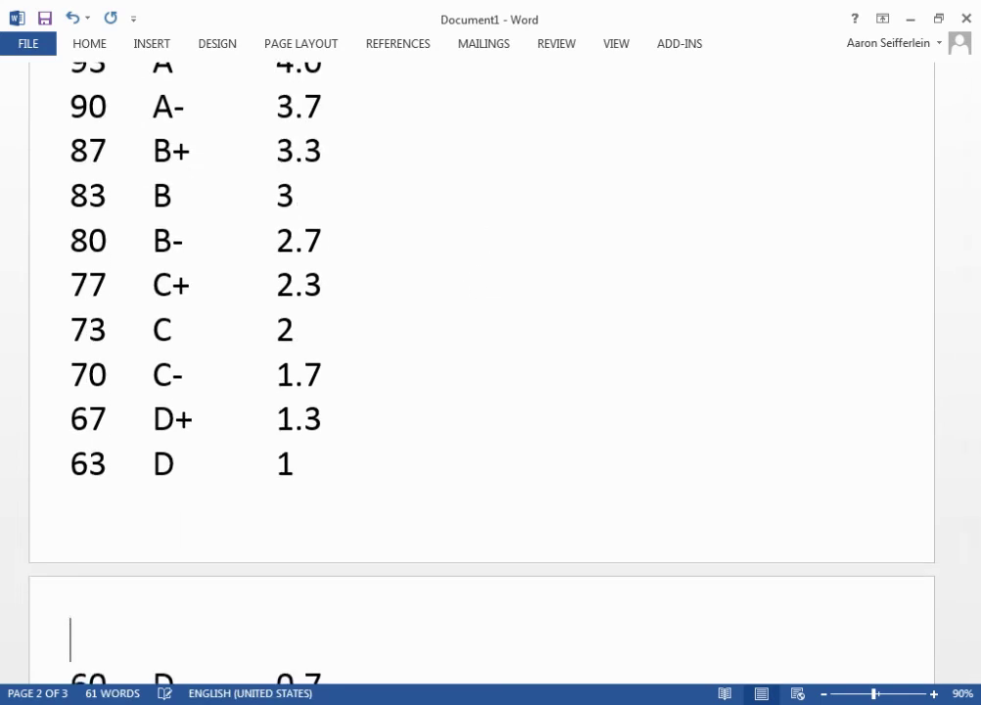
pyautogui.scroll(-2, 309, 559)
pyautogui.scroll(5, 309, 559)
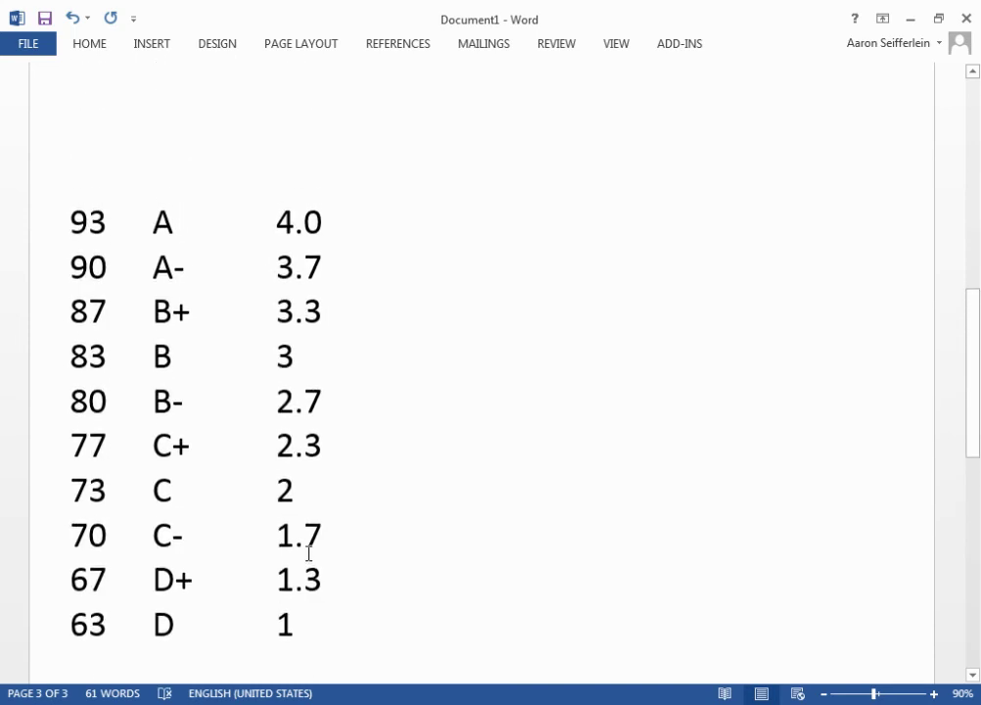
pyautogui.click(87, 215)
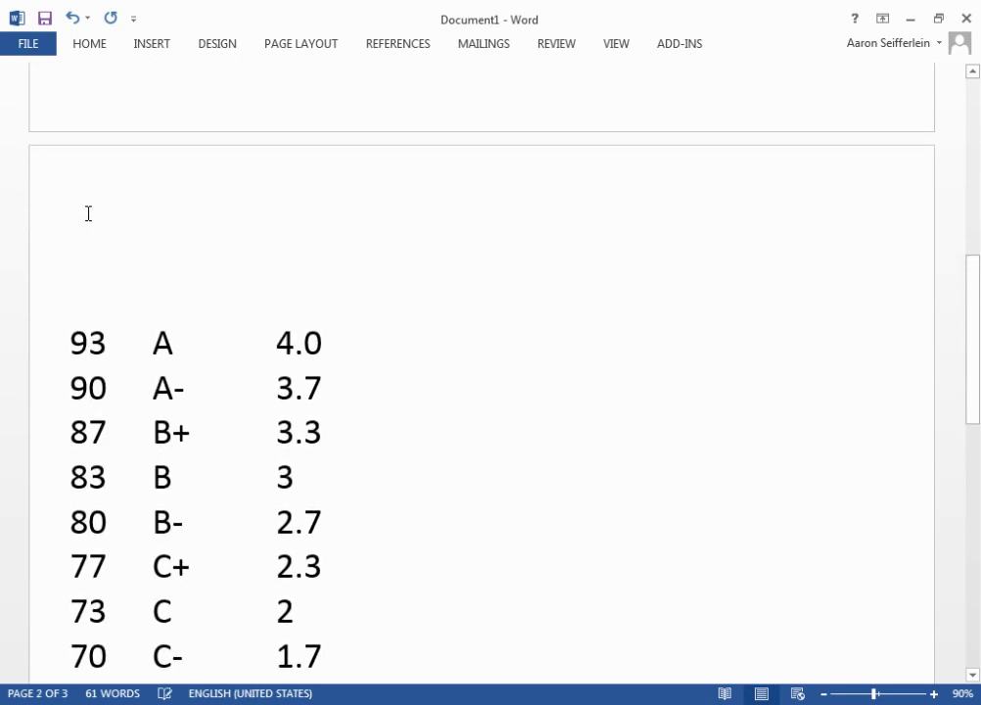
pyautogui.press('Delete')
pyautogui.press('Delete')
pyautogui.press('Delete')
pyautogui.scroll(-2, 225, 438)
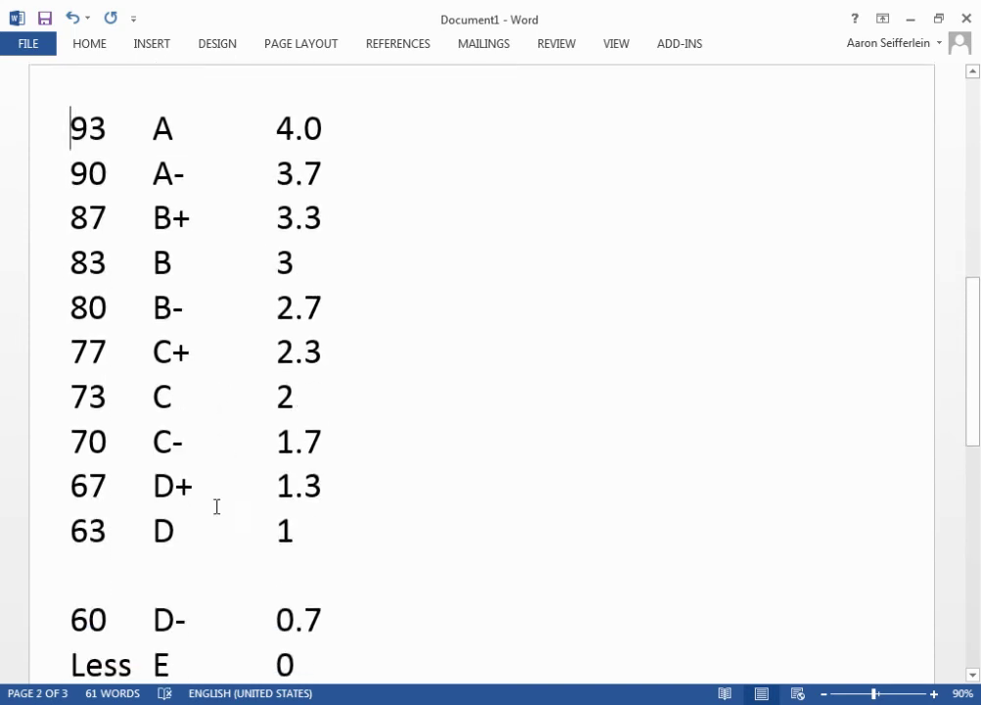
pyautogui.click(132, 540)
pyautogui.press('Delete')
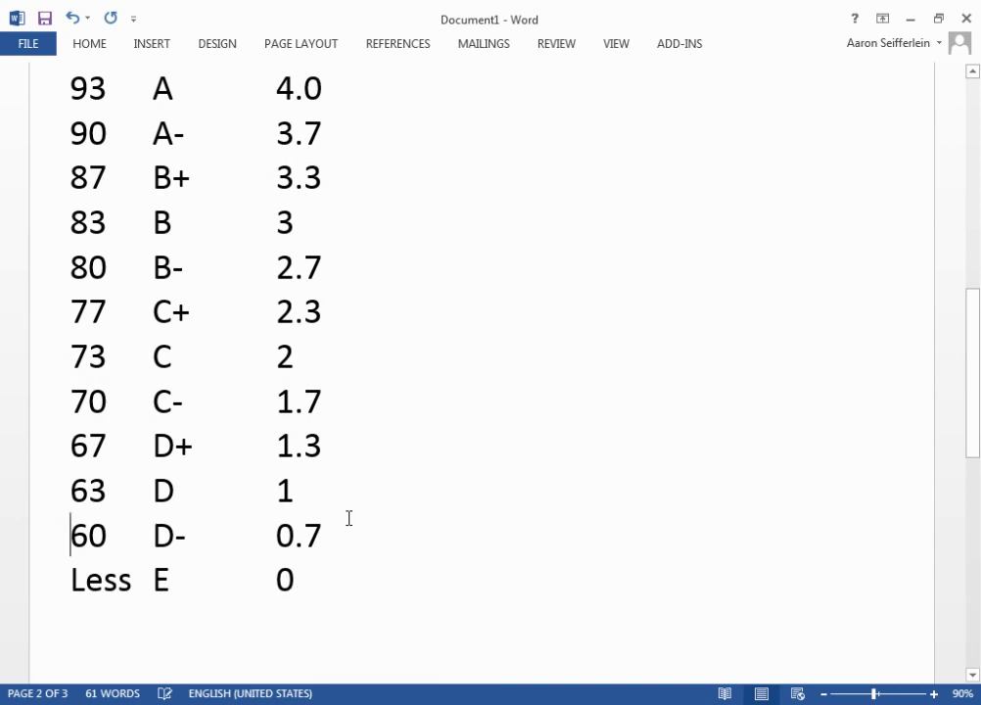
pyautogui.scroll(2, 356, 532)
# Step: Start a tally column beside the 83 B 3 row with entries 4 B and 1 A
pyautogui.click(467, 290)
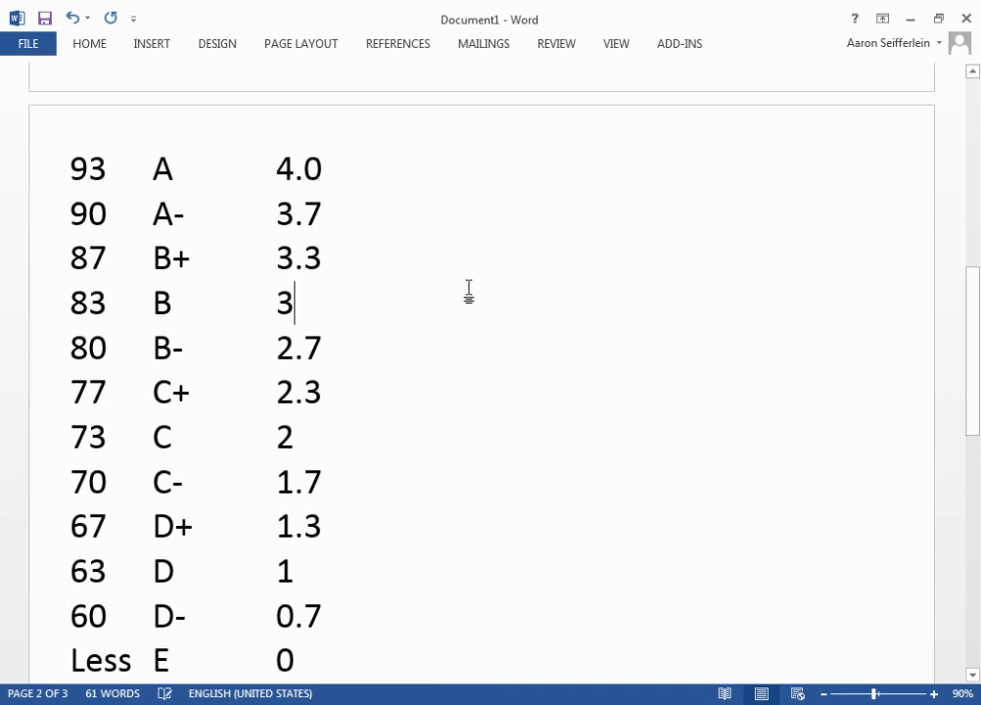
pyautogui.press('Tab')
pyautogui.press('Tab')
pyautogui.press('Tab')
pyautogui.press('Tab')
pyautogui.press('Tab')
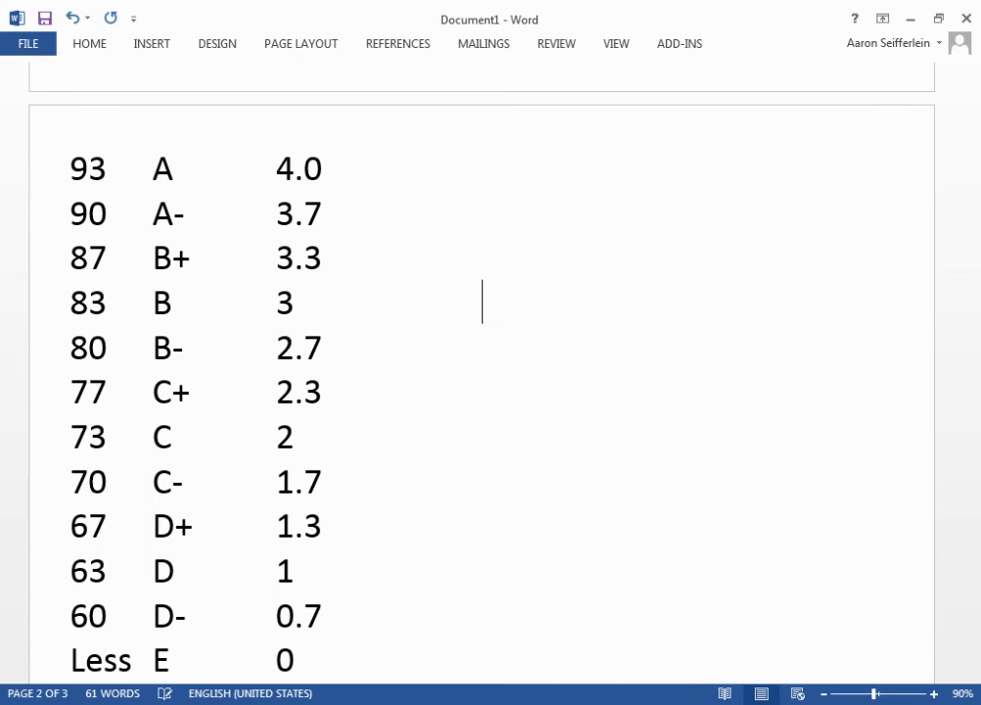
pyautogui.write('4 B')
pyautogui.press('Return')
# Step: Add the tally entries 1 C and 1 E below 1 A
pyautogui.press('Tab')
pyautogui.press('Tab')
pyautogui.press('Tab')
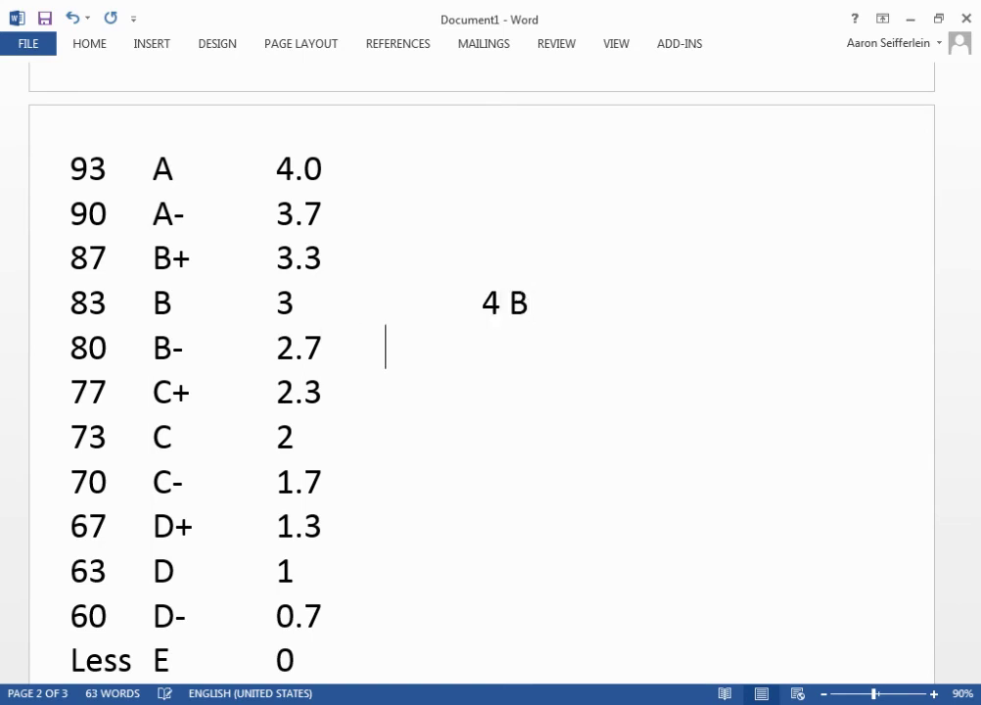
pyautogui.write('1 A')
pyautogui.press('Return')
pyautogui.press('Tab')
pyautogui.press('Tab')
pyautogui.press('Tab')
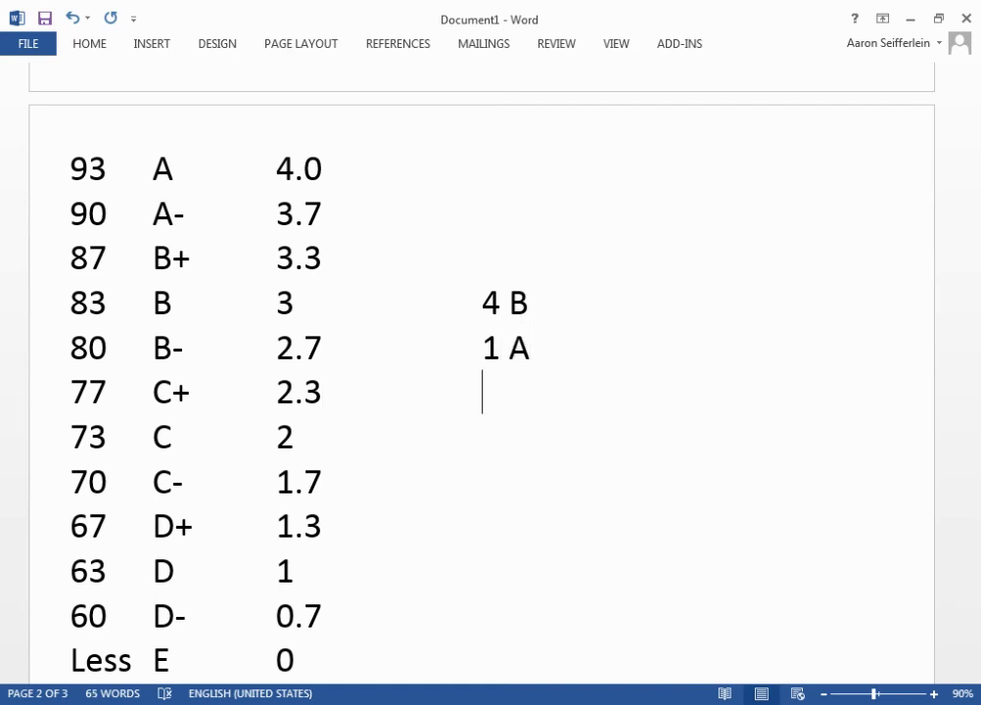
pyautogui.write('1 C')
pyautogui.press('Return')
pyautogui.press('Tab')
pyautogui.press('Tab')
pyautogui.press('Tab')
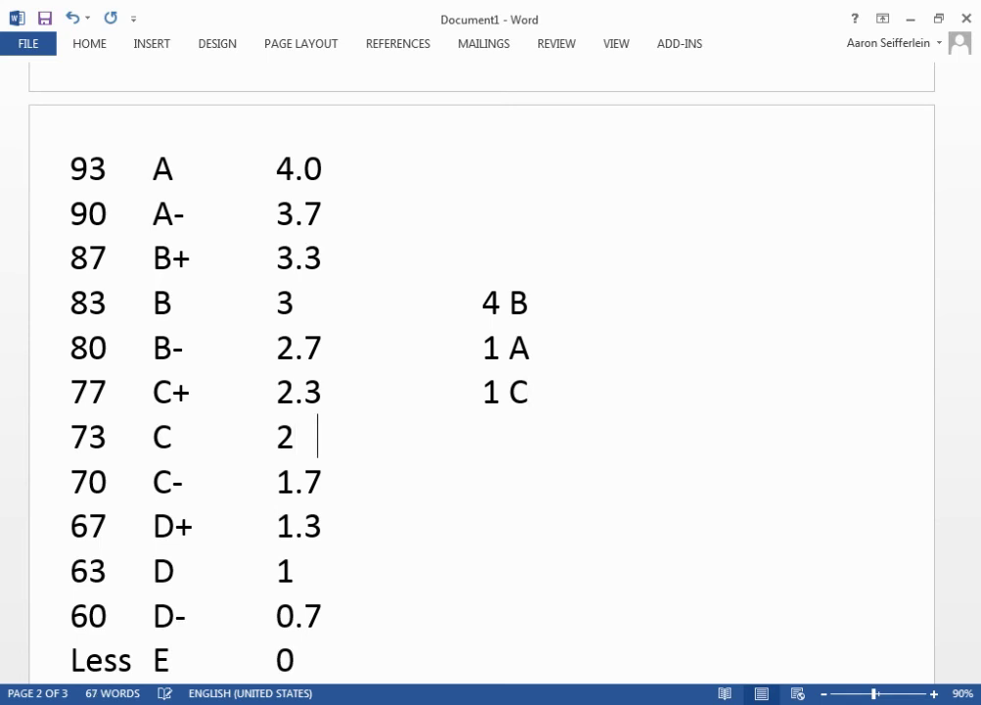
pyautogui.write('1 #')
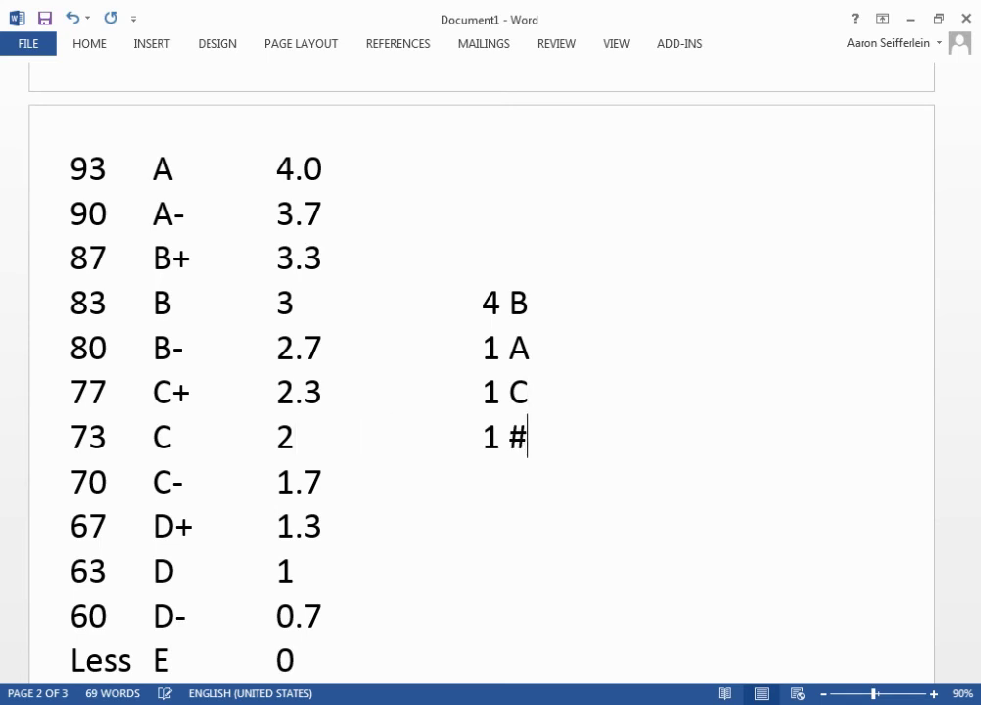
pyautogui.press('BackSpace')
pyautogui.write('E')
pyautogui.scroll(-1, 216, 431)
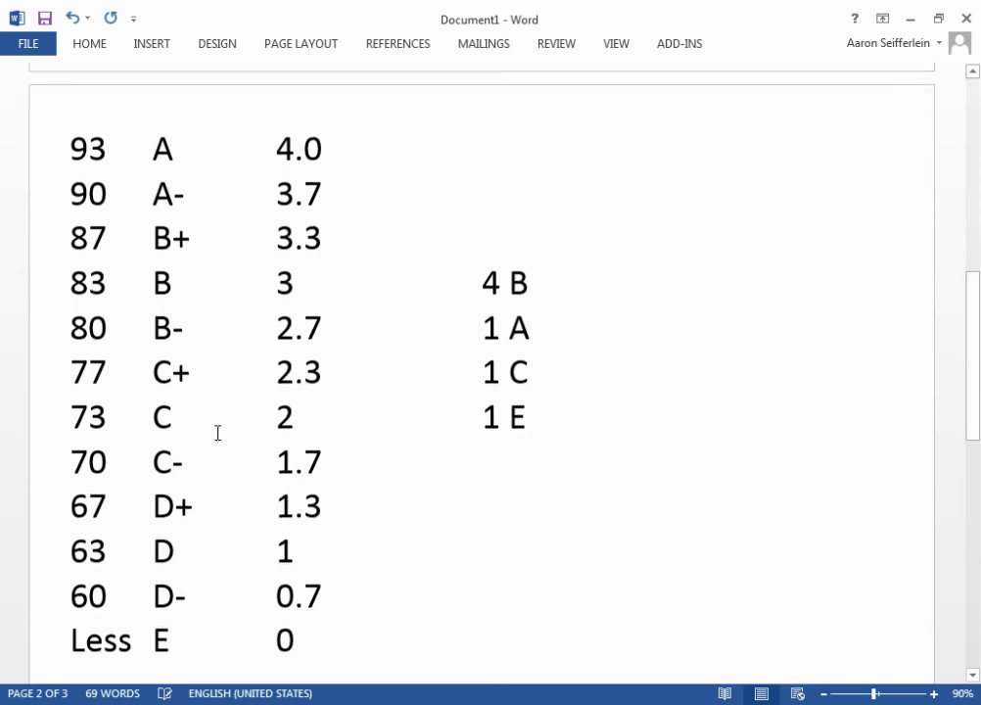
# Step: Delete the 1 E tally row and add grade points 2, 4 and 12 beside 1 C, 1 A and 4 B
pyautogui.moveTo(477, 402); pyautogui.dragTo(529, 405)
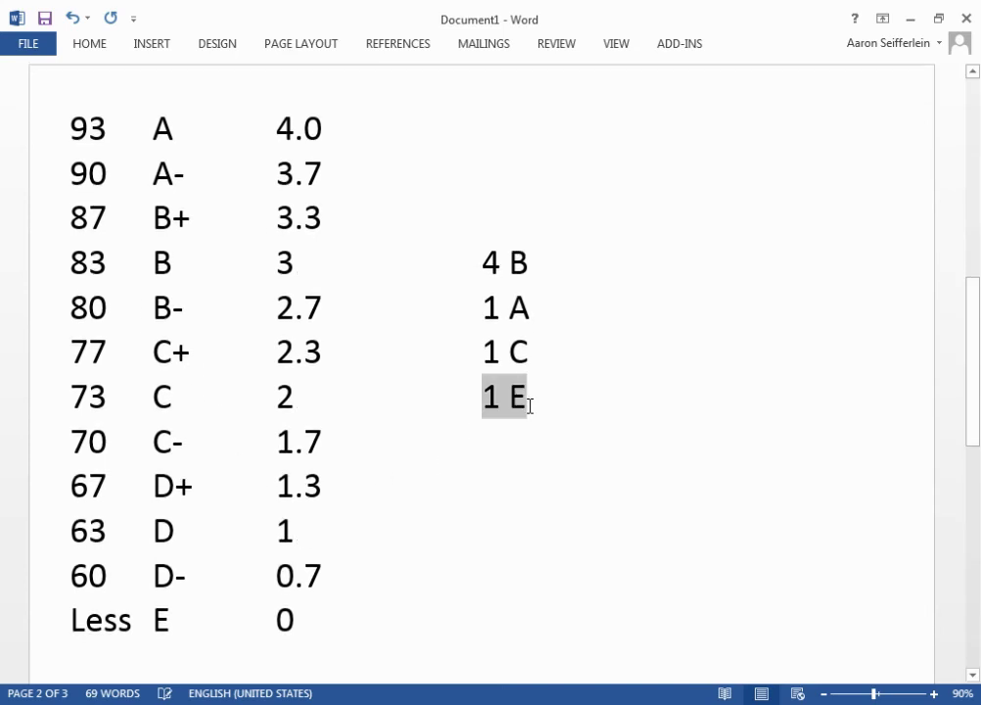
pyautogui.press('BackSpace')
pyautogui.press('BackSpace')
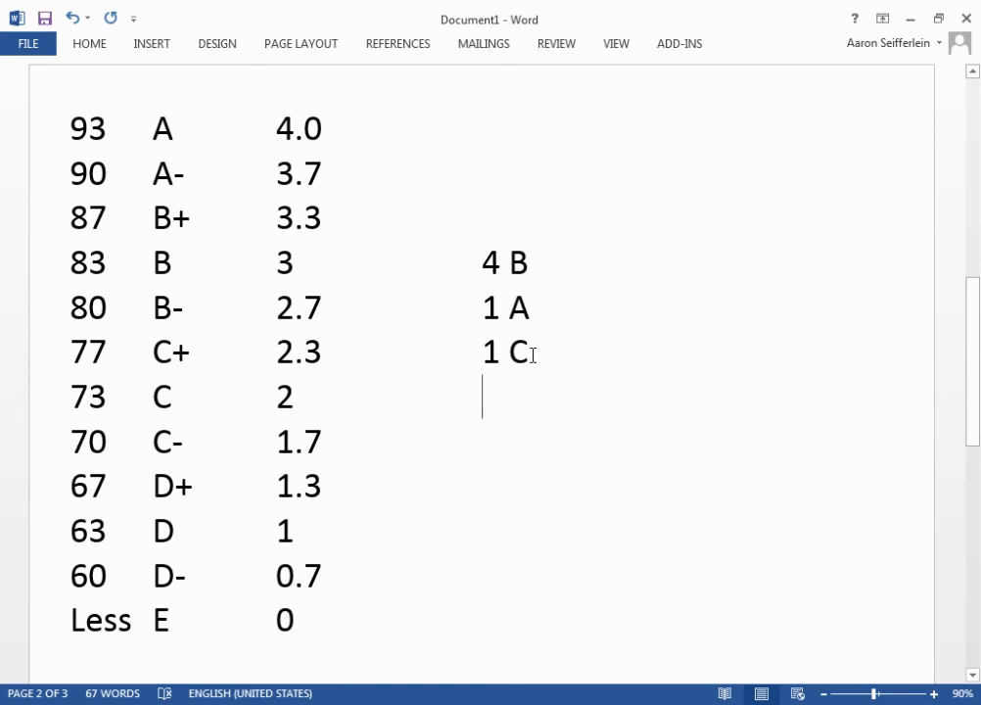
pyautogui.press('BackSpace')
pyautogui.press('Tab')
pyautogui.write('2')
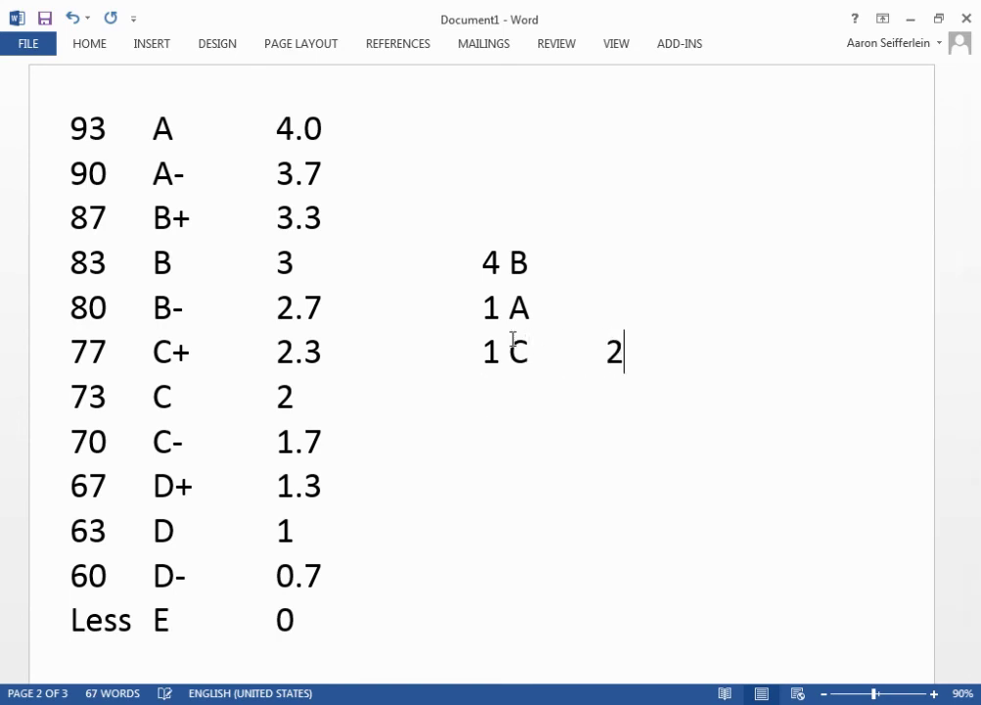
pyautogui.click(538, 318)
pyautogui.press('Tab')
pyautogui.write('4')
pyautogui.click(531, 260)
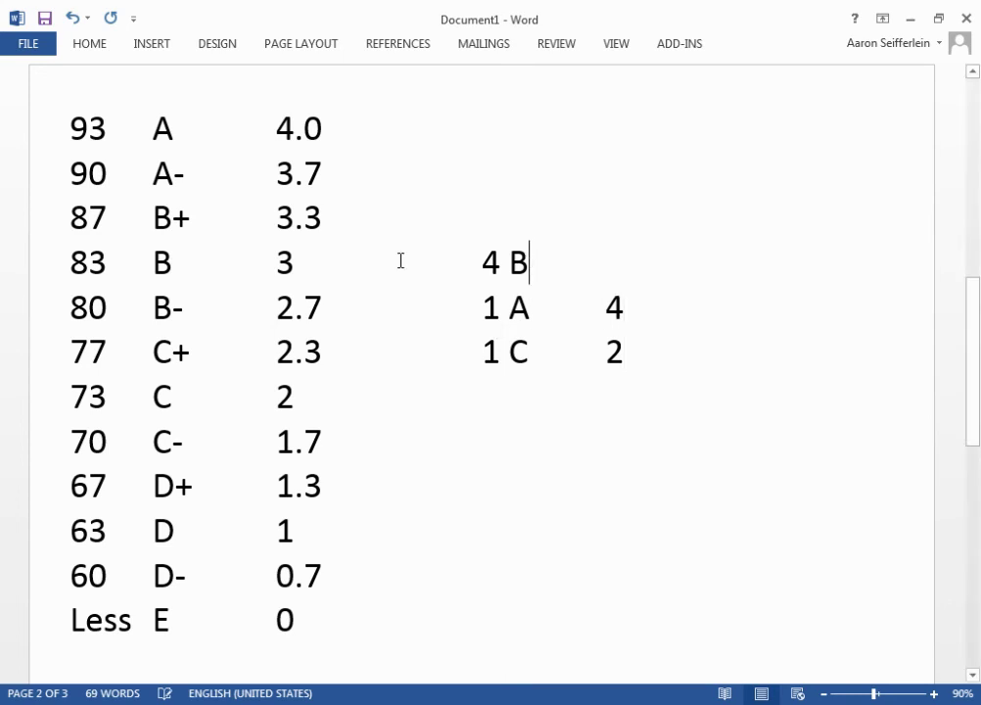
pyautogui.press('Tab')
pyautogui.press('Tab')
pyautogui.write('12')
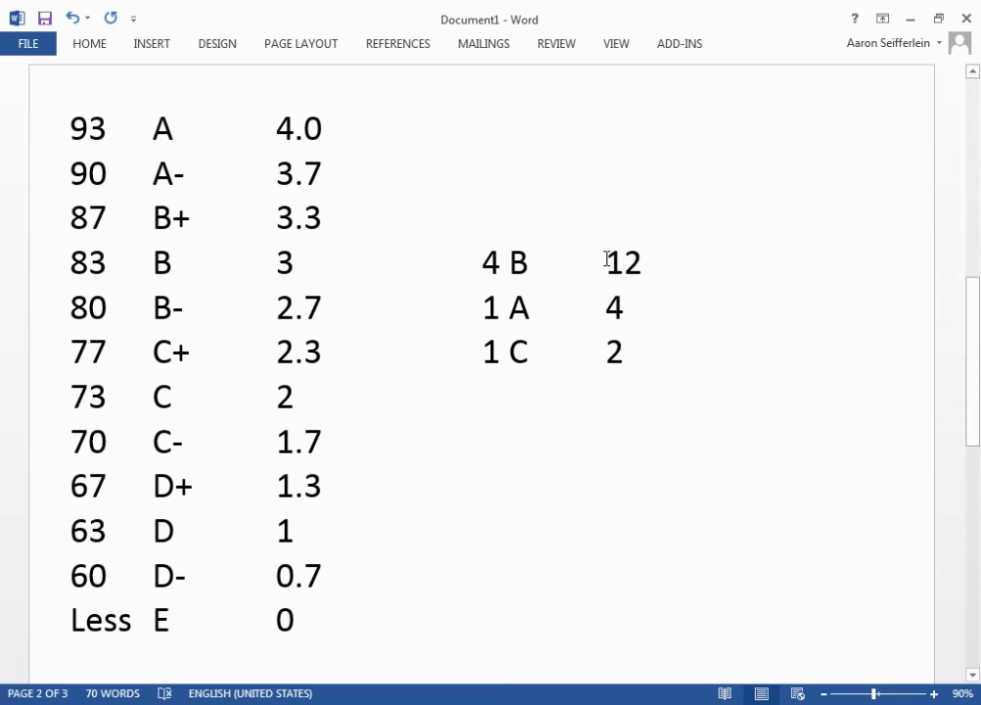
# Step: Highlight the points values, then move to the top of blank page 3
pyautogui.moveTo(606, 260); pyautogui.dragTo(632, 308)
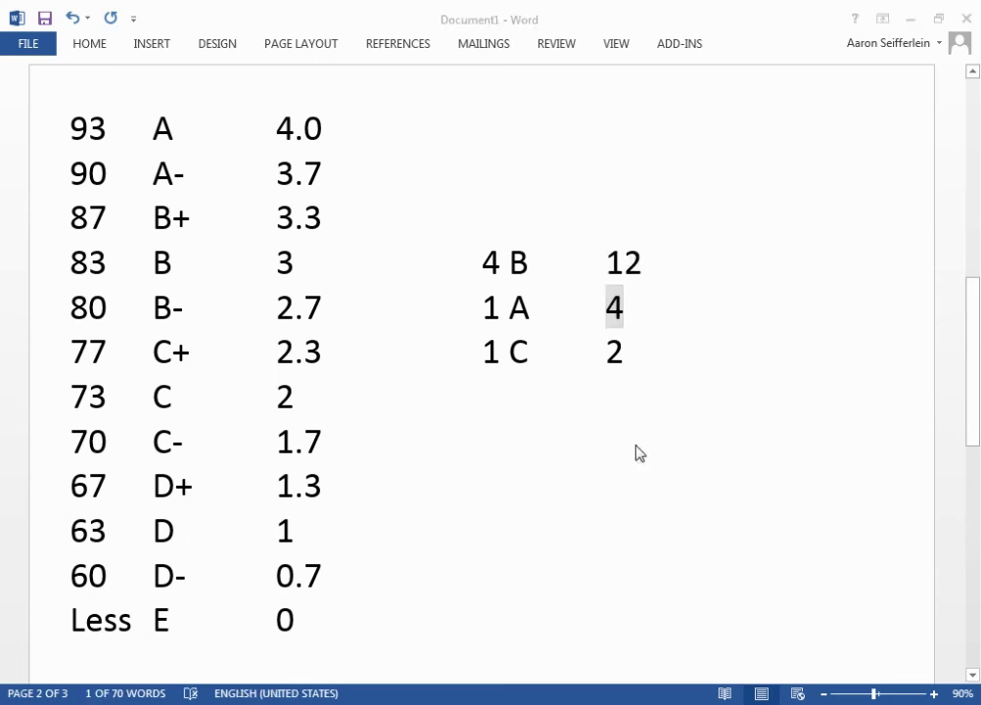
pyautogui.click(674, 455)
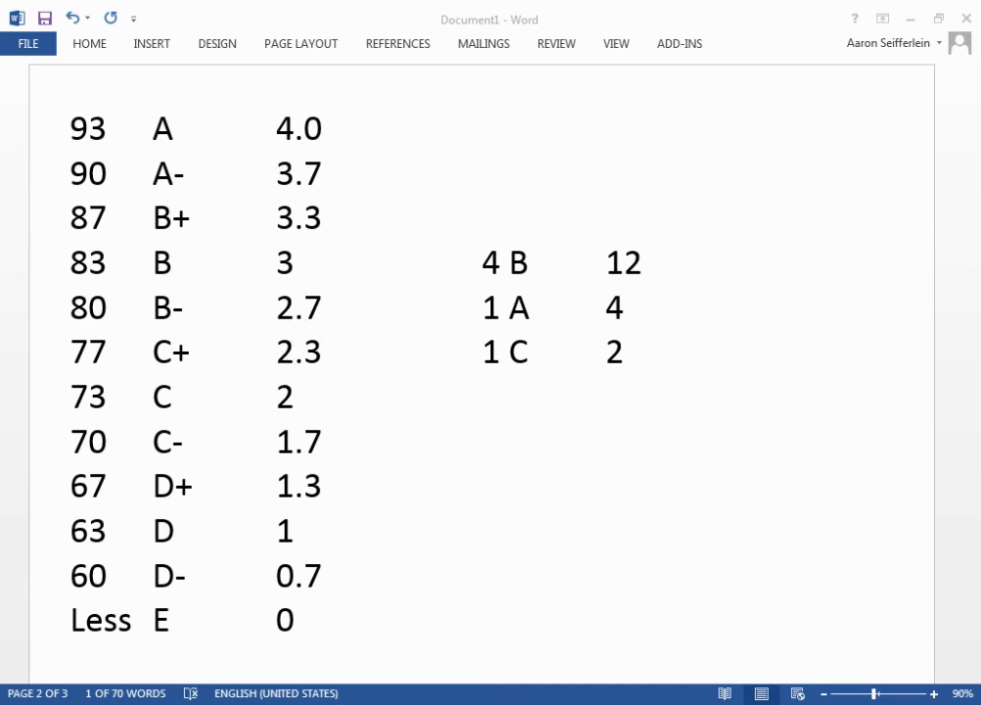
pyautogui.click(457, 478)
pyautogui.click(457, 453)
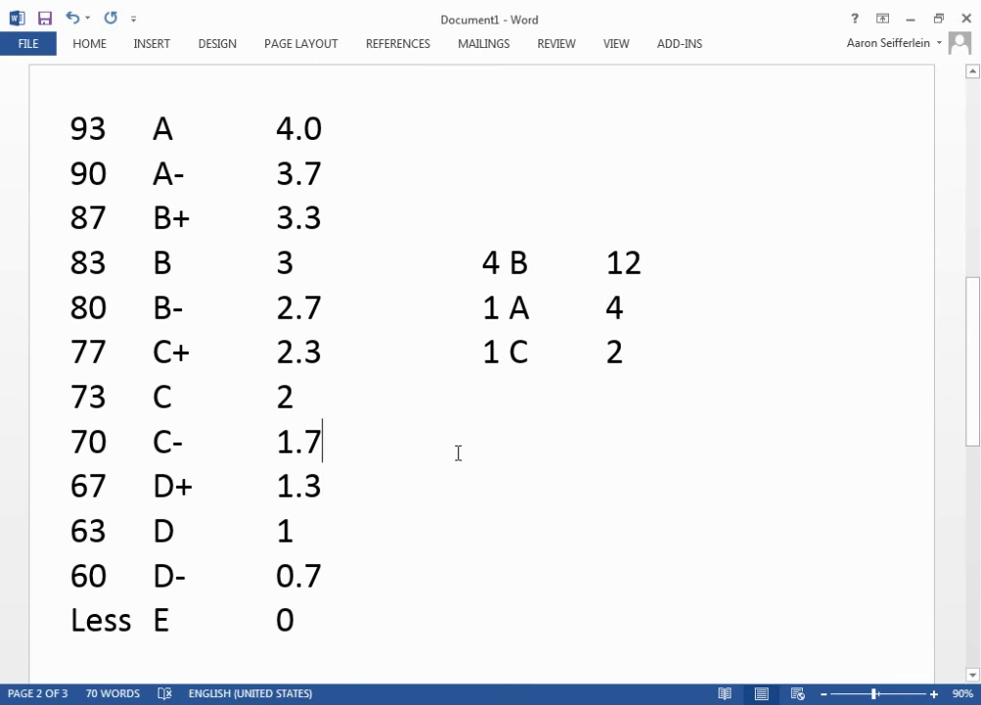
pyautogui.click(375, 604)
pyautogui.press('Down')
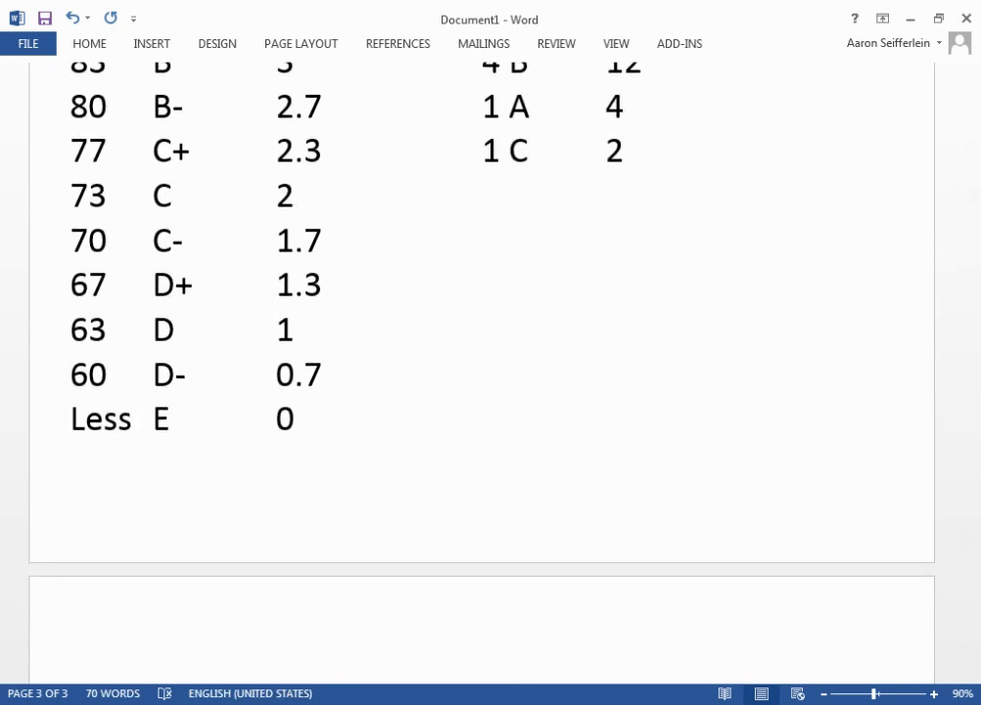
pyautogui.scroll(-5, 417, 645)
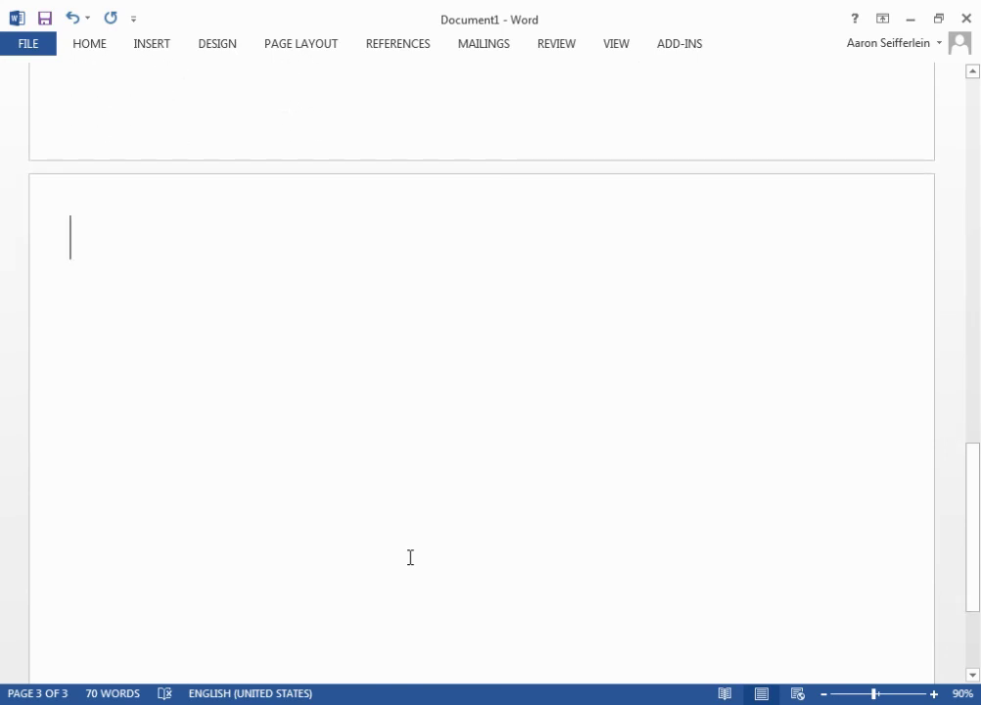
# Step: Type Percentage, Letter Grade, Original Percentages (40/40/20) and Letter Grade as separate lines on page 3
pyautogui.write('Percentage')
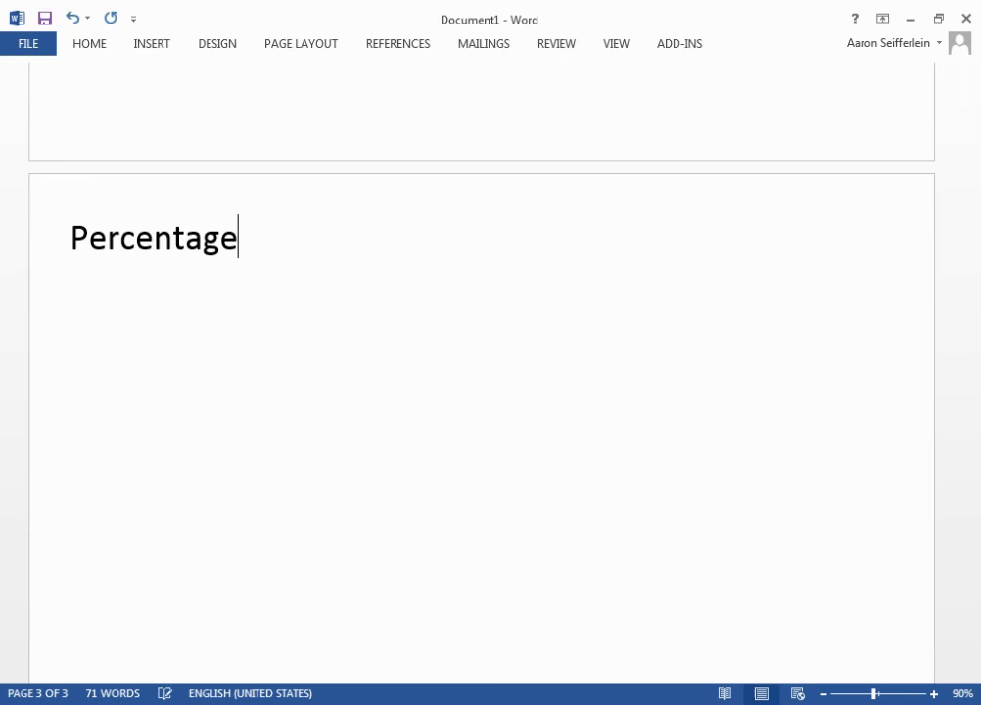
pyautogui.press('Return')
pyautogui.write('Letter Grade')
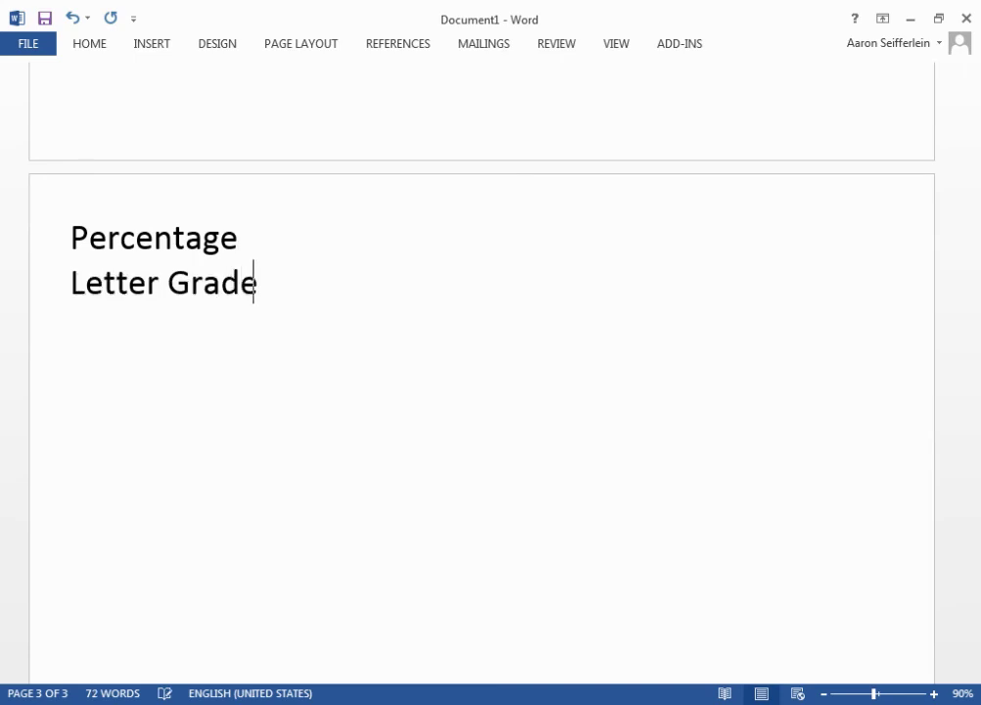
pyautogui.press('Return')
pyautogui.write('P')
pyautogui.press('BackSpace')
pyautogui.write('Original P')
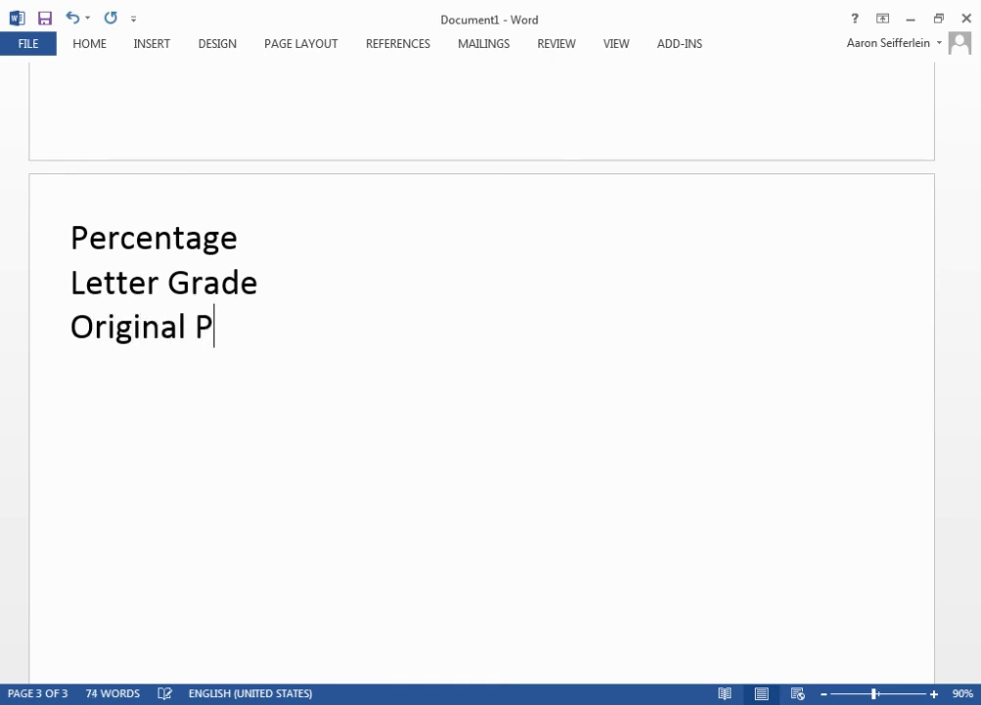
pyautogui.write('ercentages')
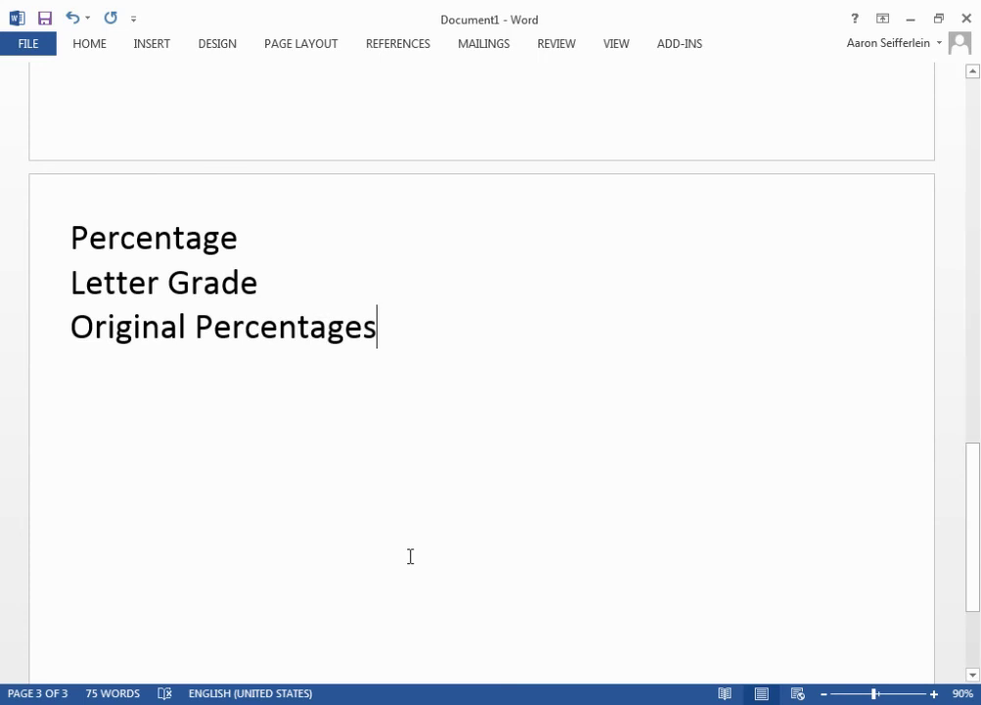
pyautogui.write(' (404/')
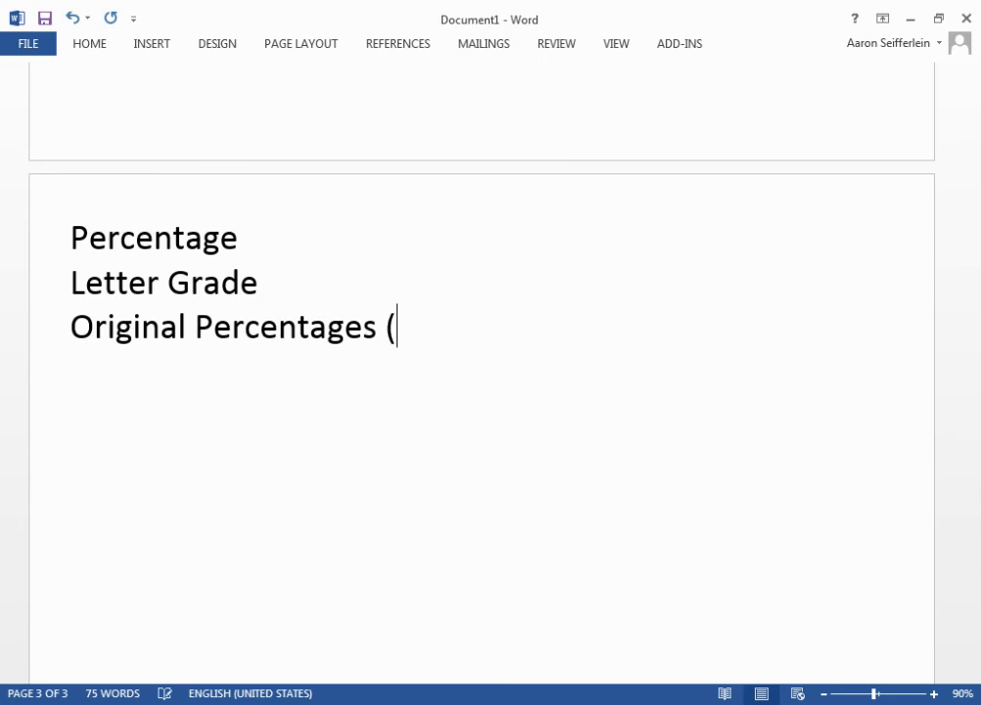
pyautogui.press('BackSpace')
pyautogui.press('BackSpace')
pyautogui.write('/40/20)')
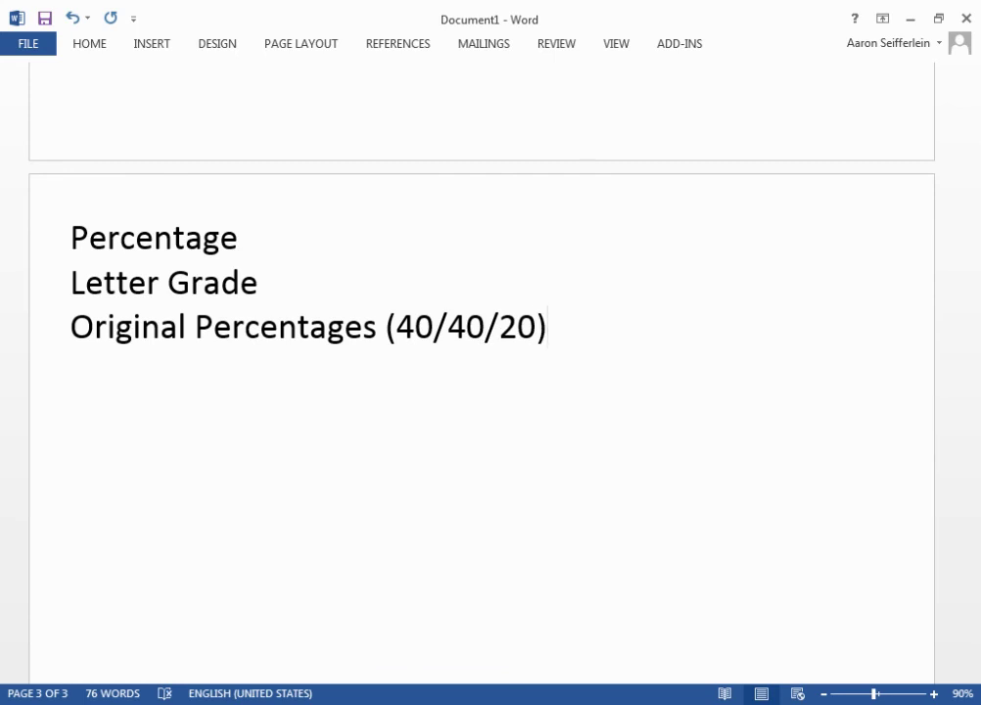
pyautogui.press('Return')
pyautogui.write('Le')
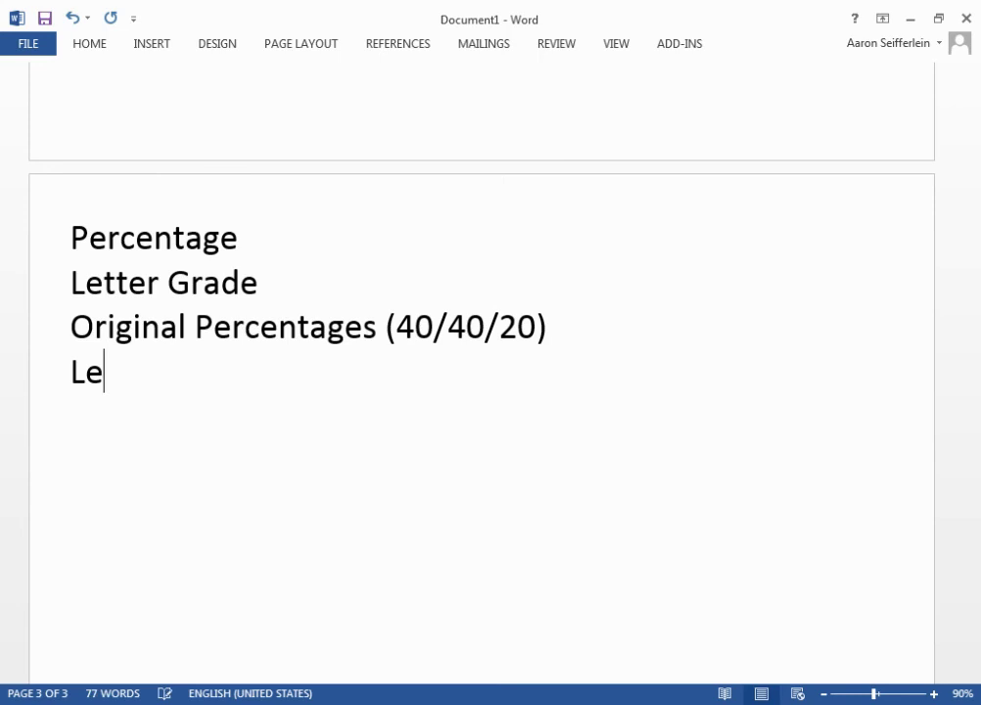
pyautogui.write('tter Grade')
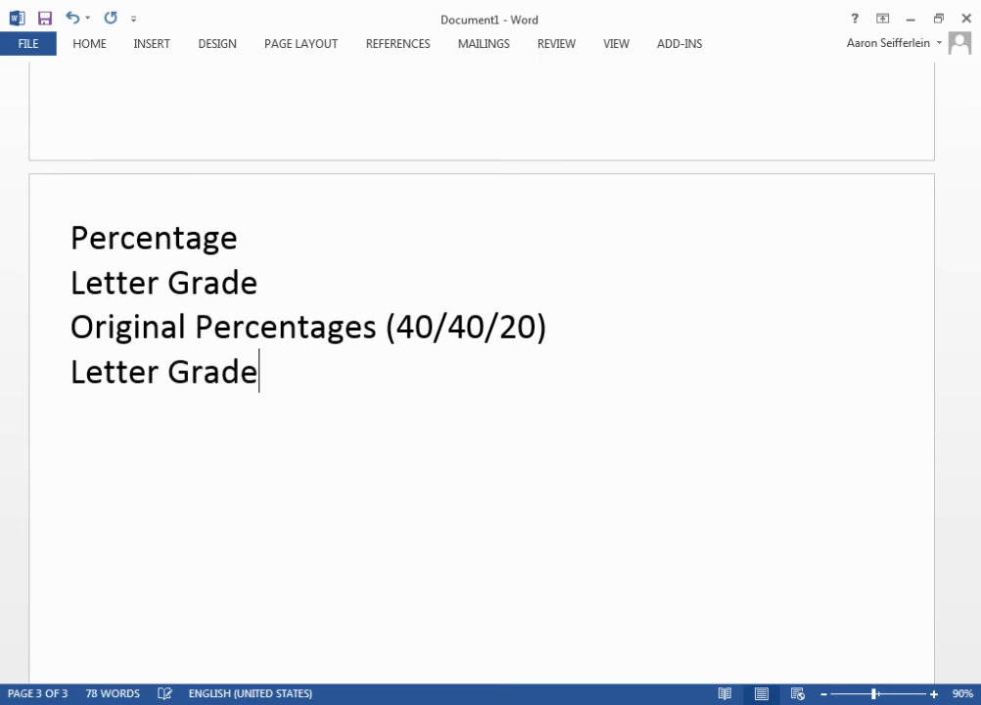
pyautogui.press('Return')
# Step: Add the line 'GPA (one class)' below the list, fixing typos
pyautogui.write('GPA')
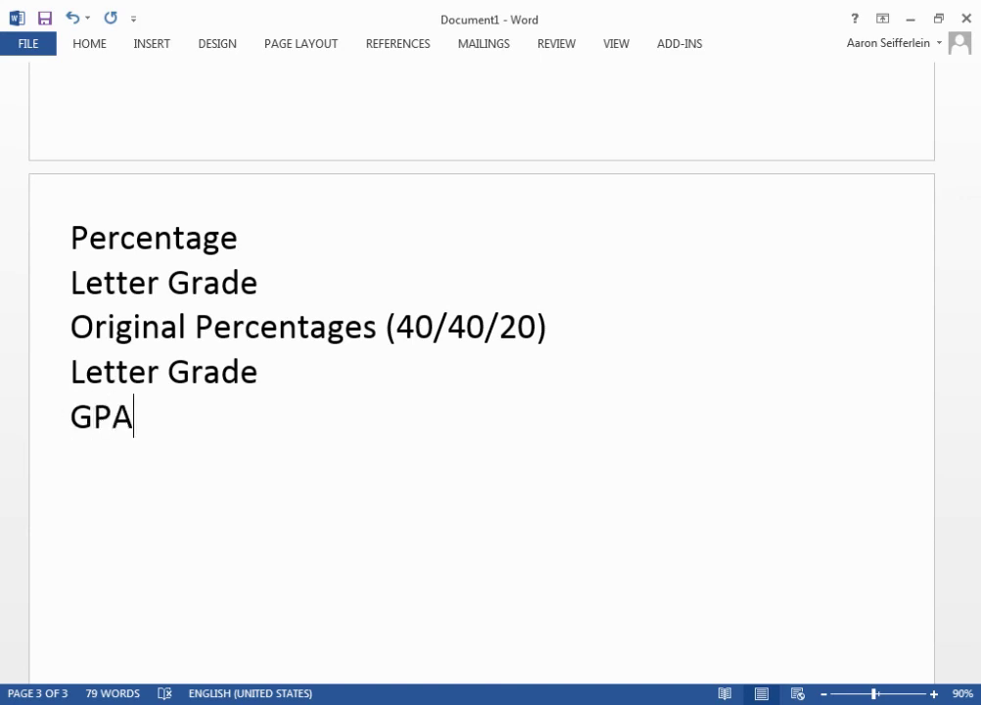
pyautogui.write('  (a')
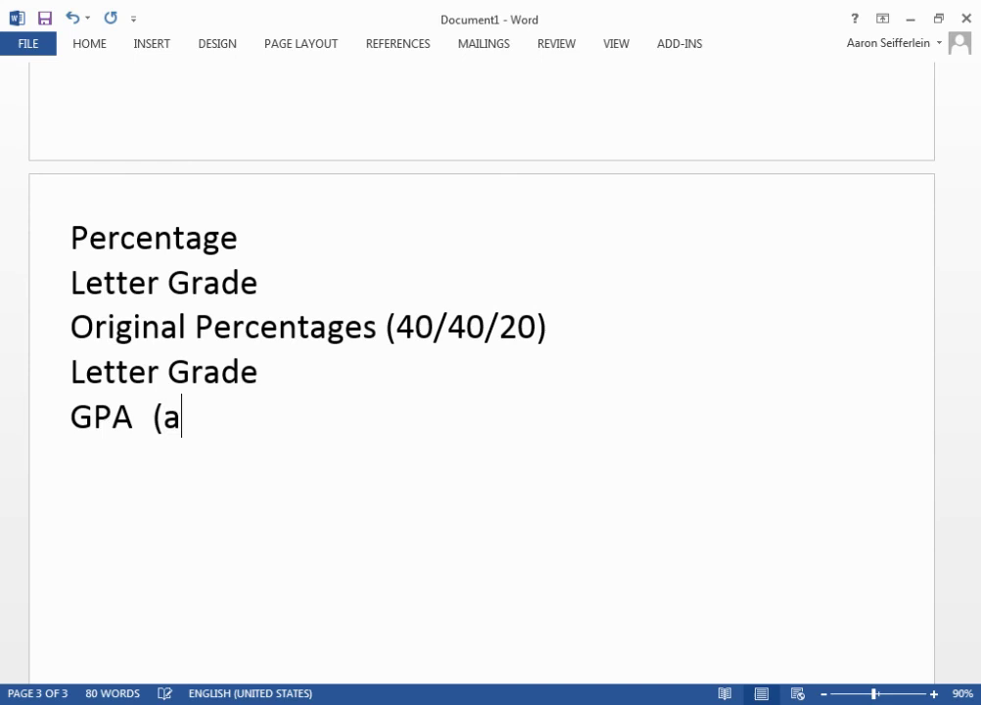
pyautogui.press('BackSpace')
pyautogui.write('2')
pyautogui.press('BackSpace')
pyautogui.write('one clas')
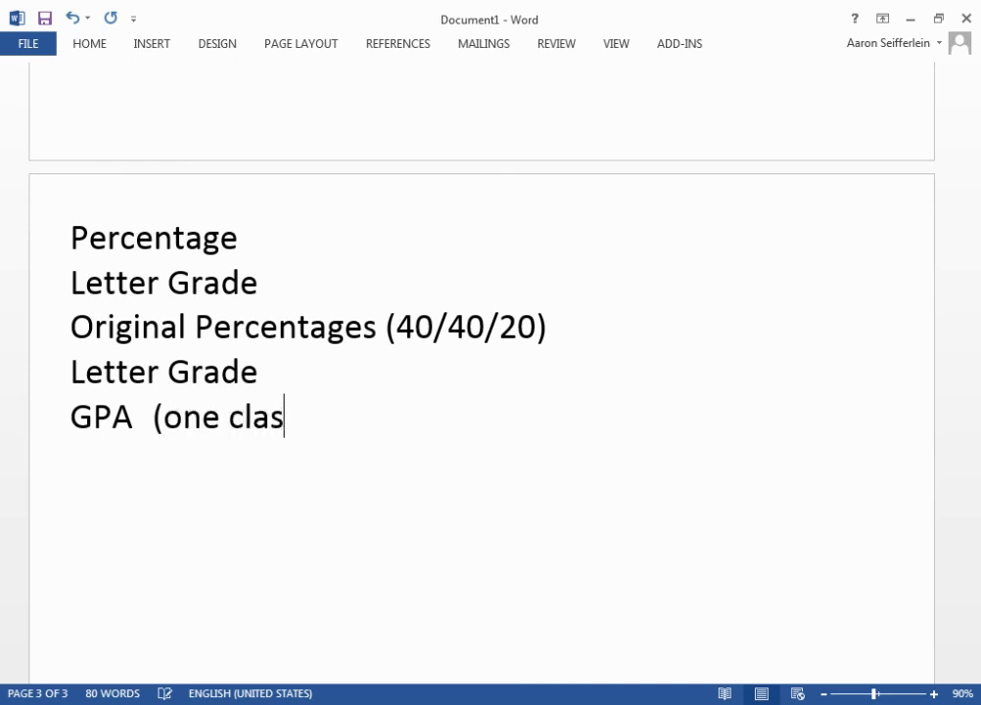
pyautogui.write('s)')
pyautogui.press('Return')
# Step: Add the line 'Add GPA points / divide by classes'
pyautogui.write('Add GP')
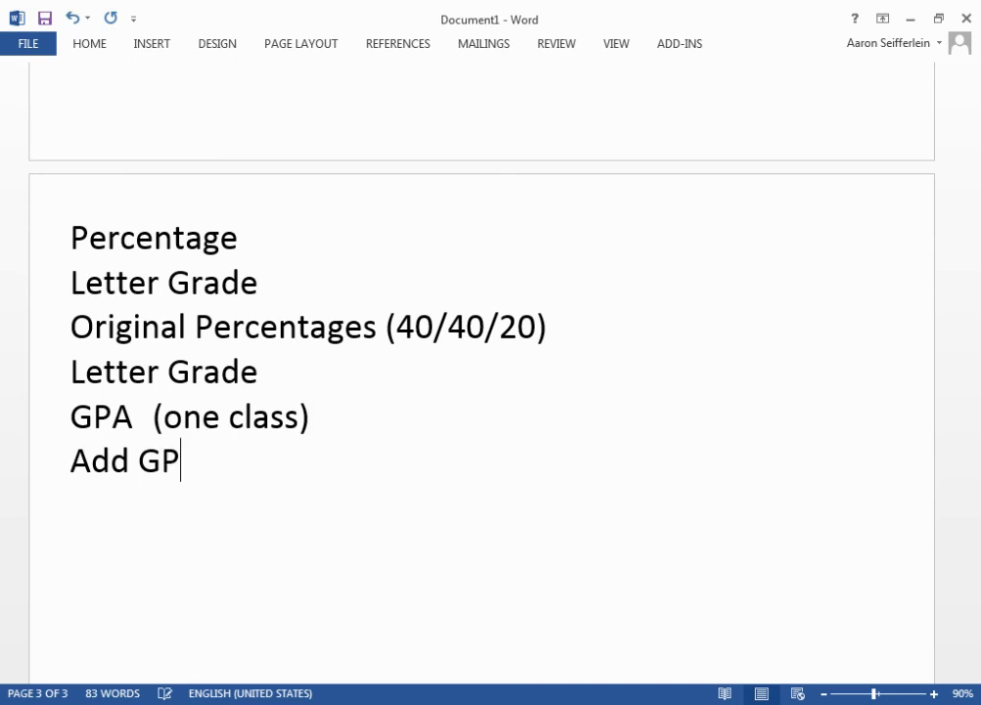
pyautogui.write('A points')
pyautogui.press('Return')
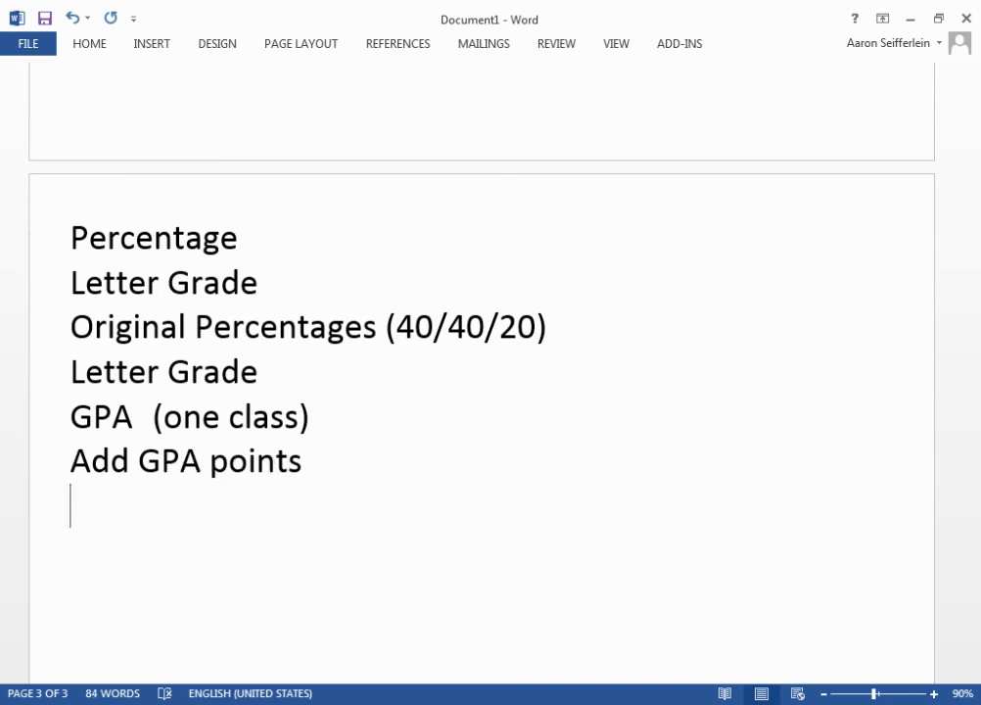
pyautogui.press('BackSpace')
pyautogui.write('/ divide by c')
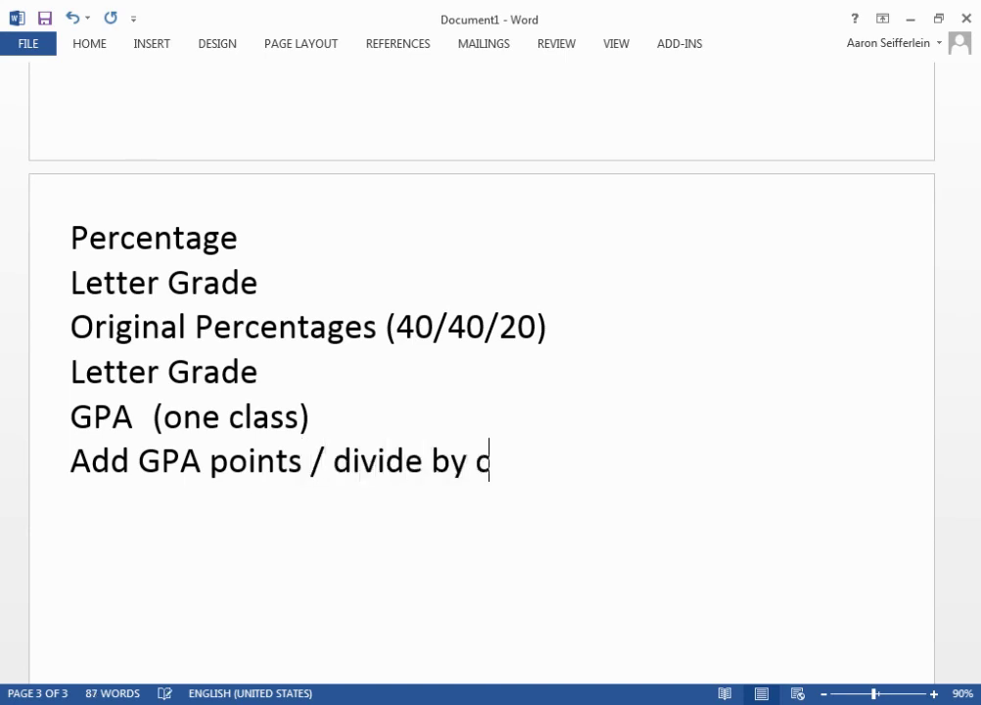
pyautogui.press('BackSpace')
pyautogui.write('classes')
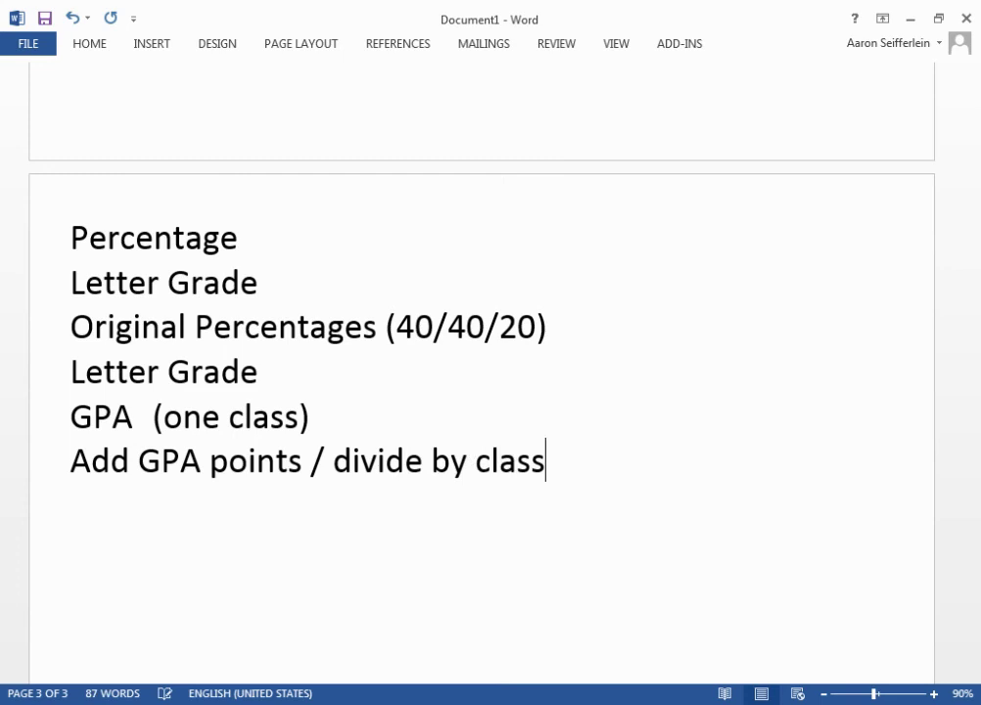
pyautogui.press('Return')
# Step: Add the lines 'GPA average' and 'Letter Grade is represented by your GPA'
pyautogui.write('GPA')
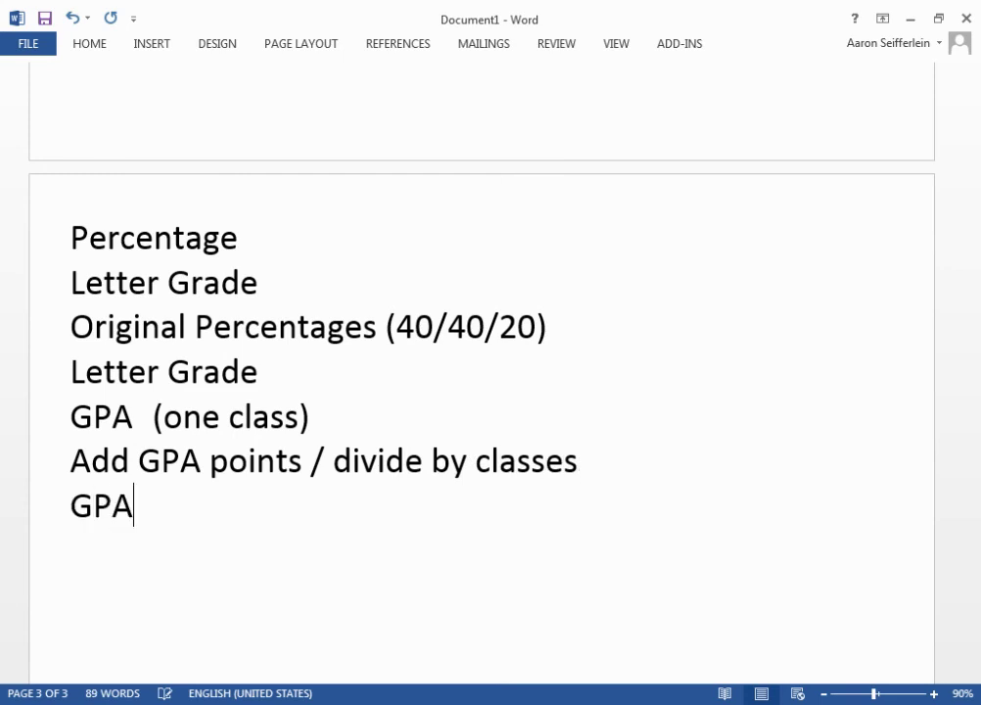
pyautogui.write(' avea')
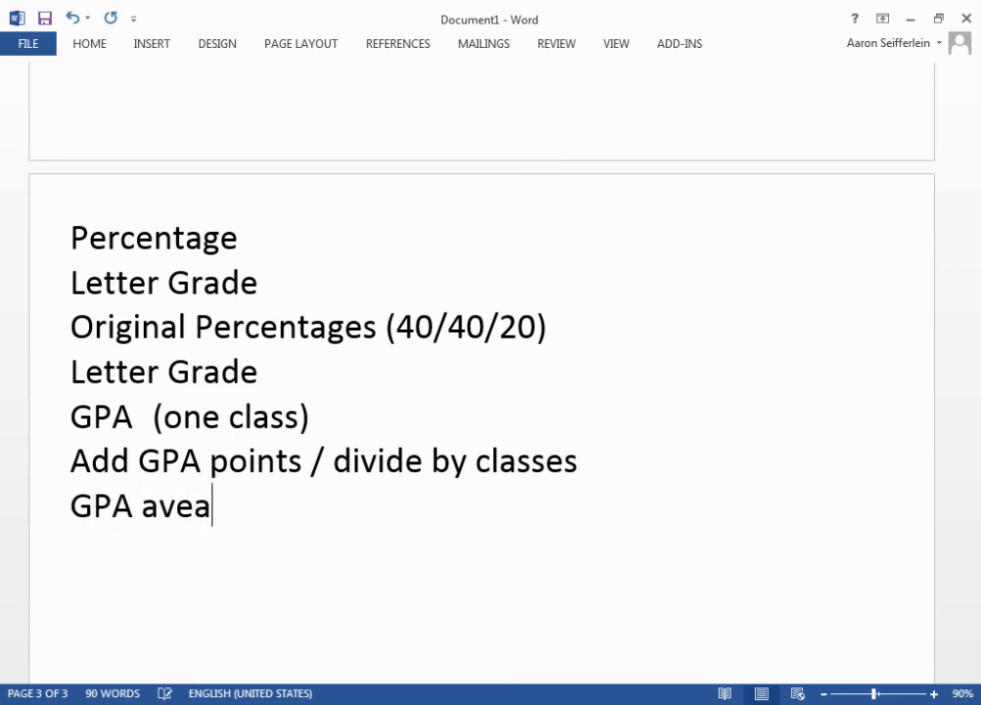
pyautogui.press('BackSpace')
pyautogui.write('rage')
pyautogui.press('Return')
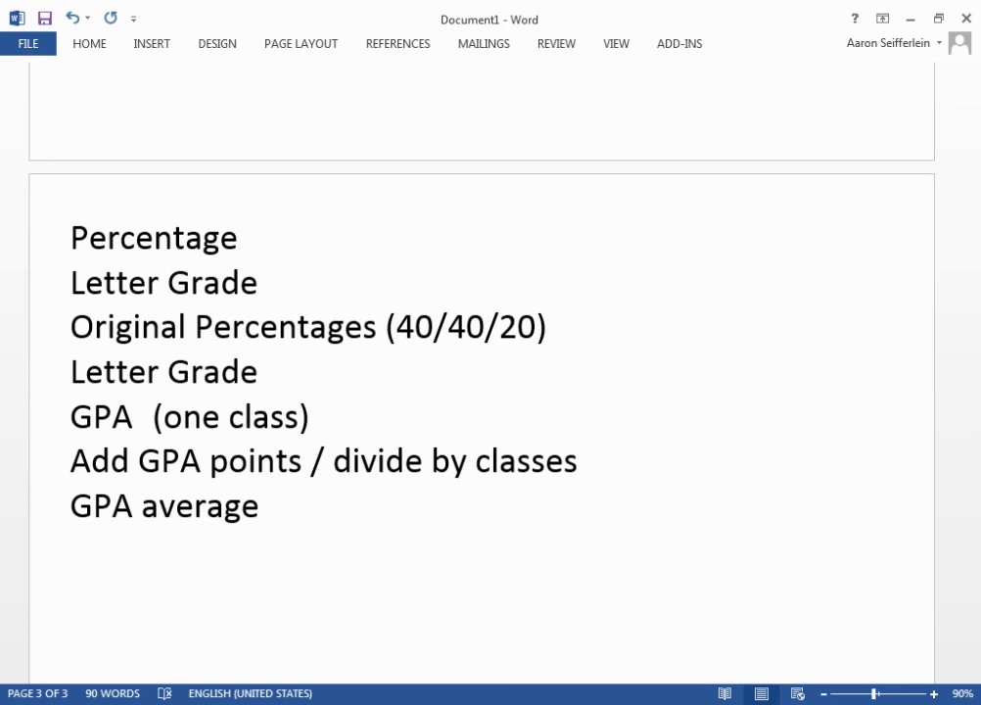
pyautogui.write('Letter Grade is repre')
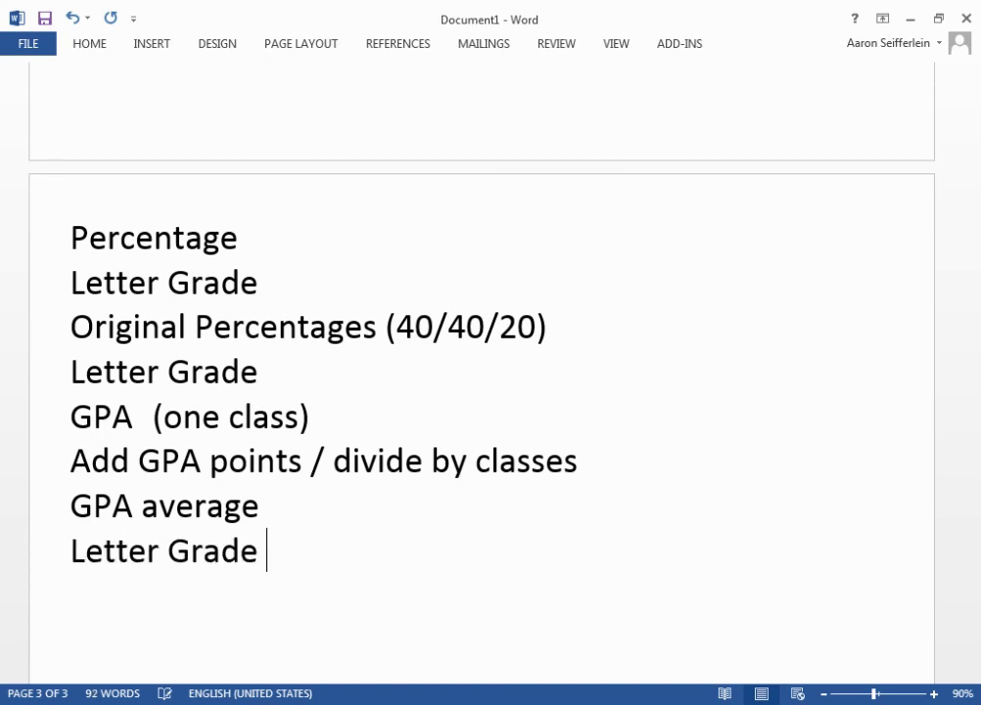
pyautogui.write('sen')
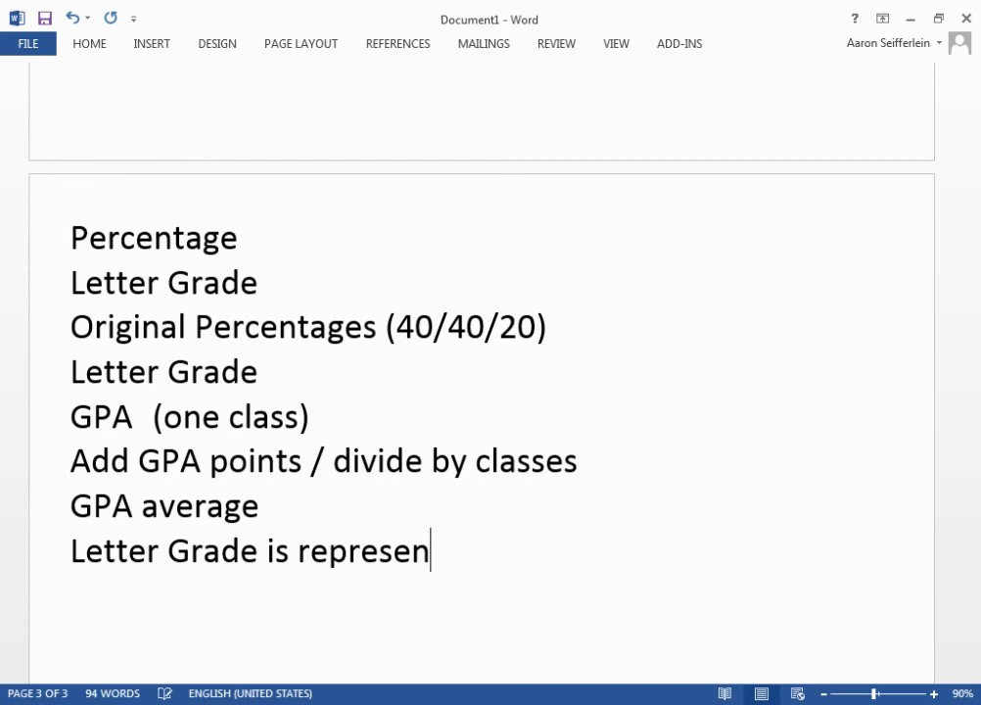
pyautogui.write('ted by ')
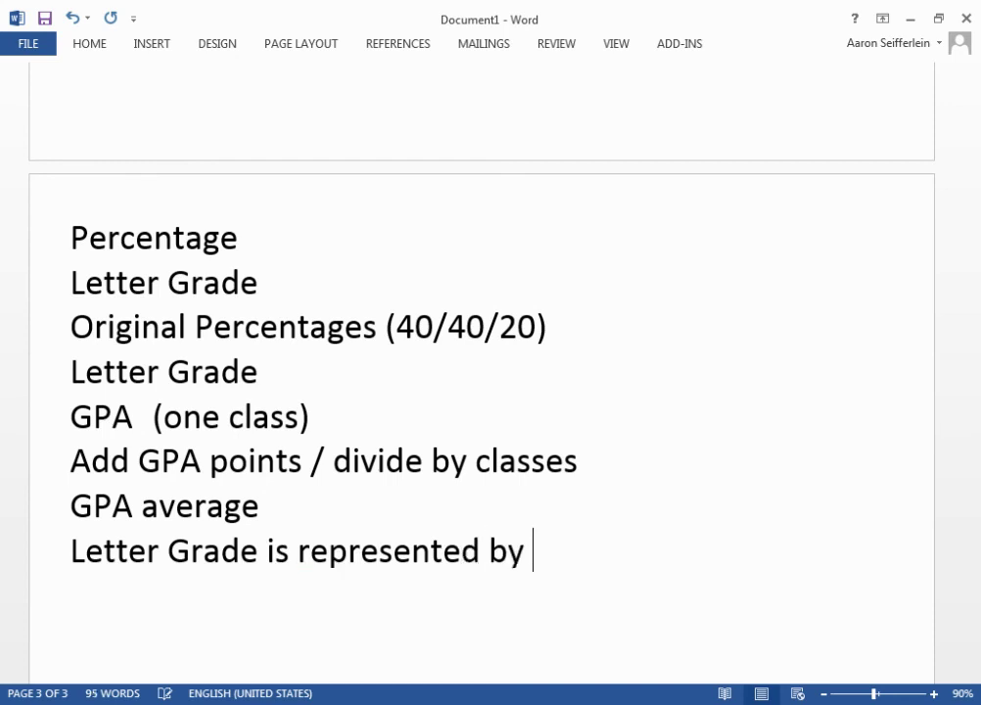
pyautogui.write('your GPA')
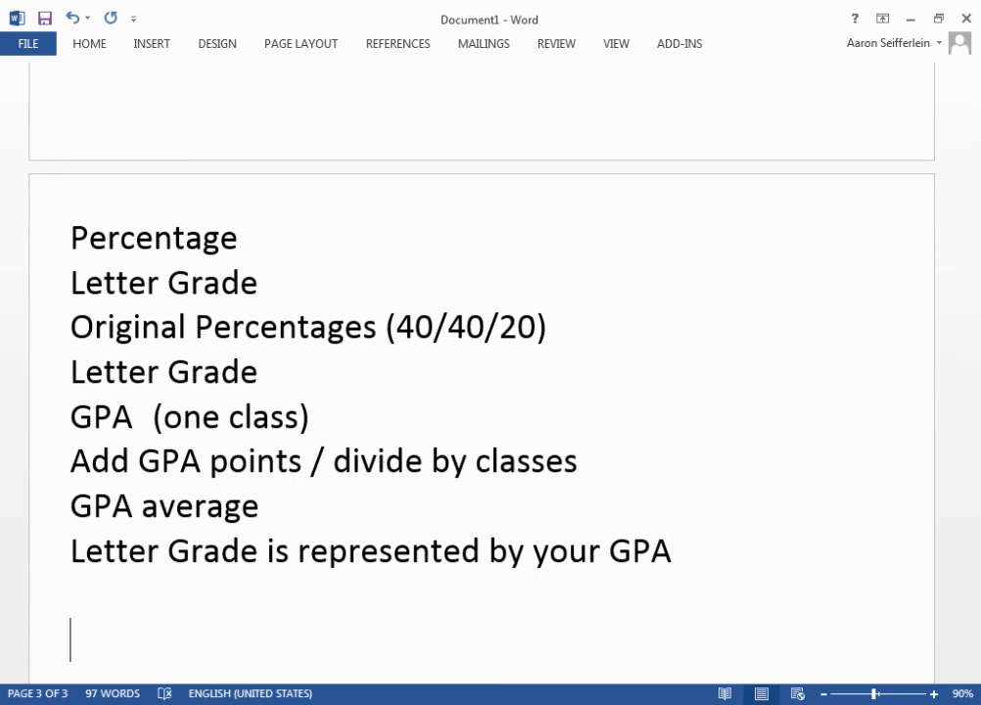
pyautogui.scroll(-2, 524, 458)
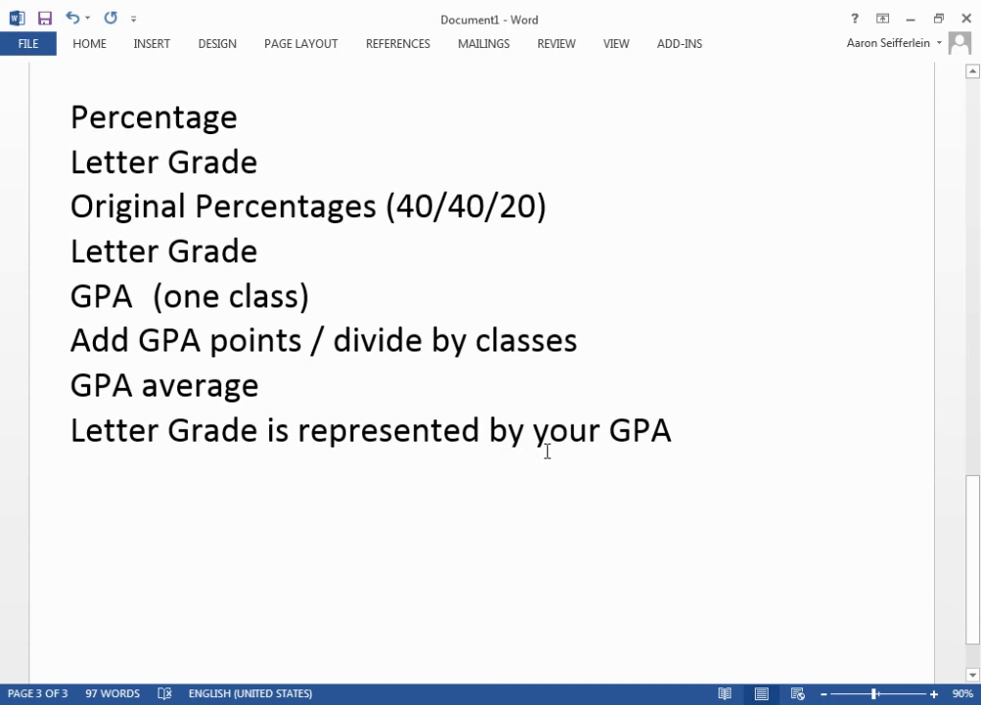
# Step: Add the lines 'Percentage' and 'Letter Grade' on their own lines
pyautogui.write('Percentage')
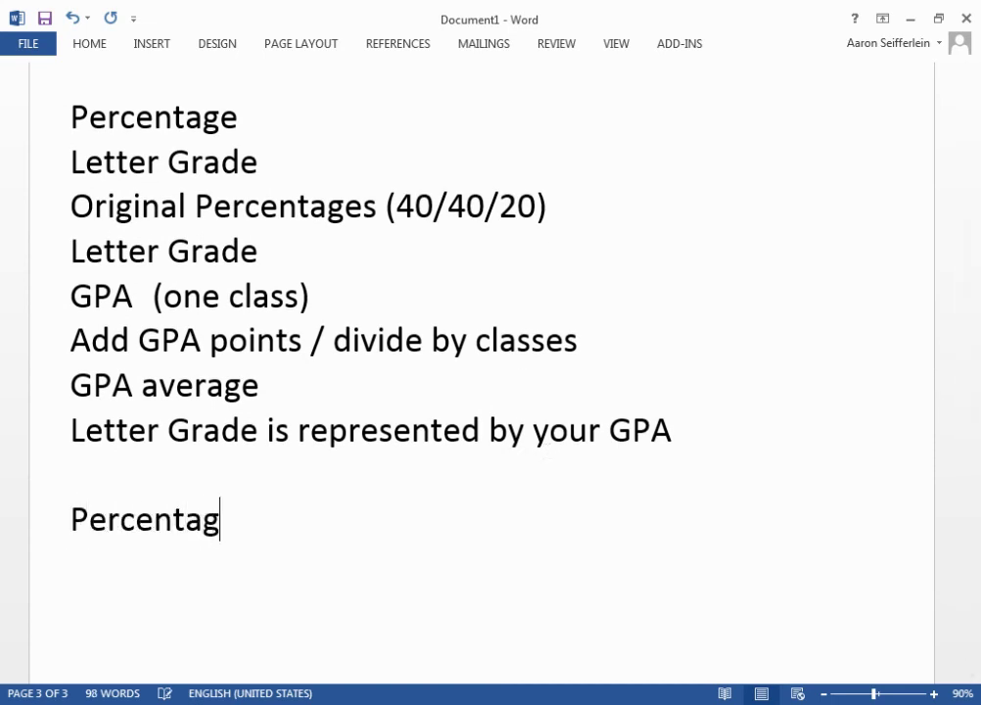
pyautogui.press('Return')
pyautogui.write('Let')
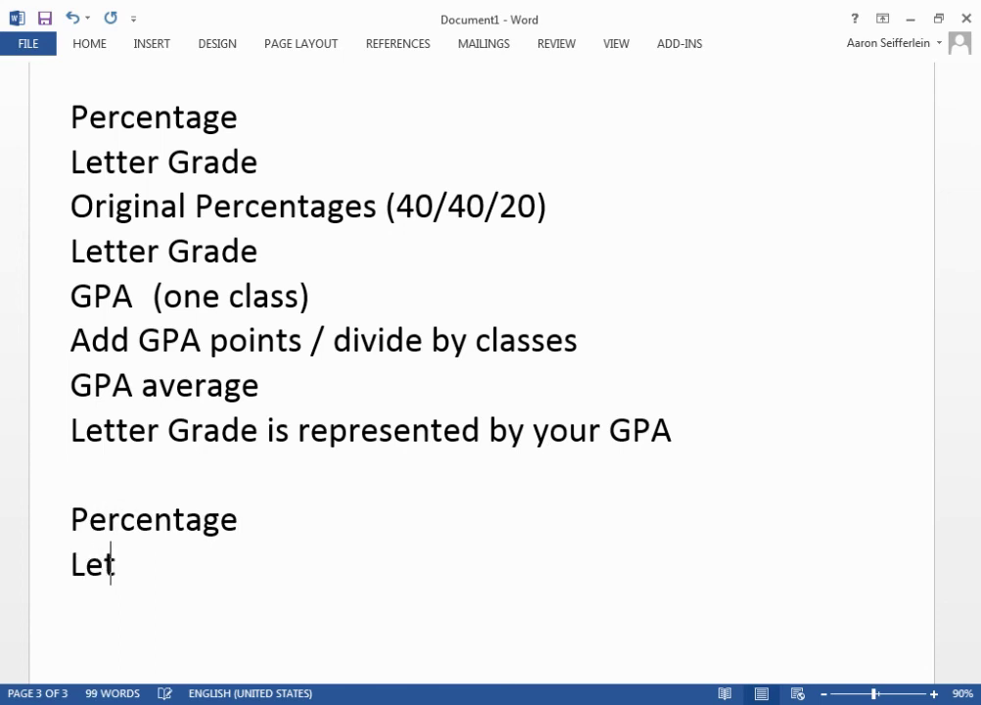
pyautogui.write('ter Grade')
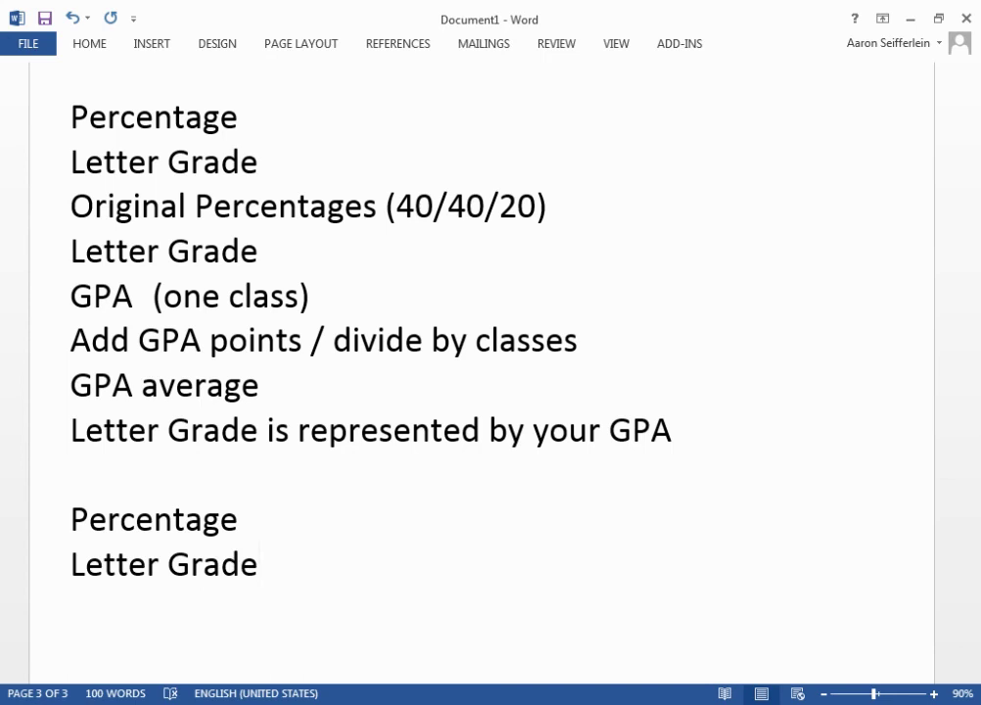
pyautogui.press('Return')
pyautogui.press('Return')
pyautogui.press('Tab')
pyautogui.press('BackSpace')
# Step: Type a tab-separated row: A, C+, B+, D, No average
pyautogui.write('A')
pyautogui.press('Tab')
pyautogui.write('C+')
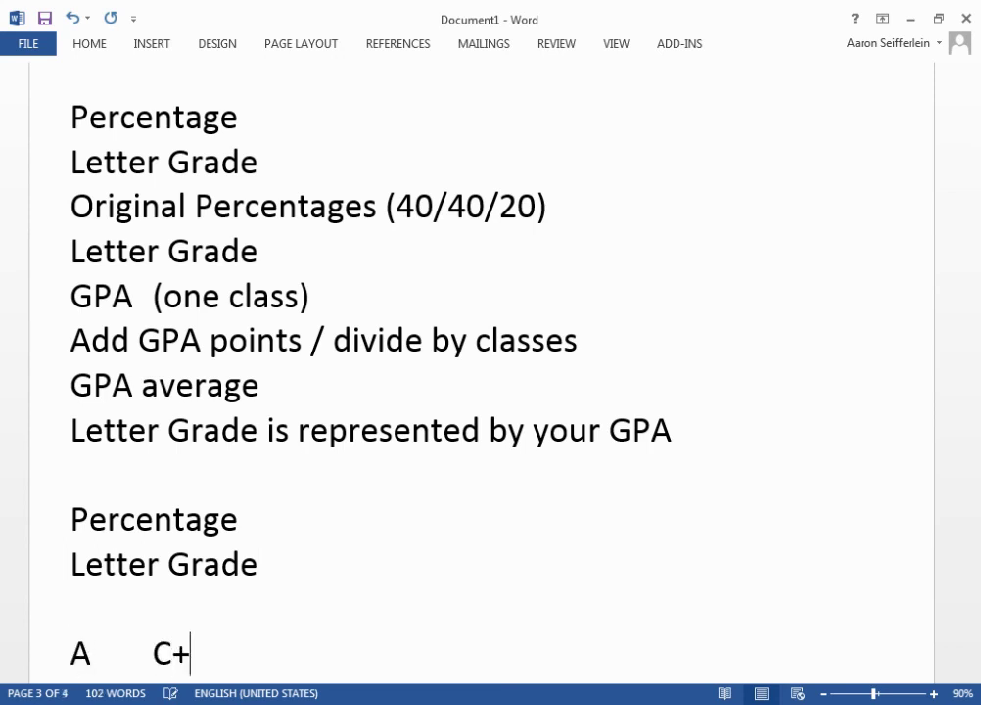
pyautogui.scroll(-3, 600, 493)
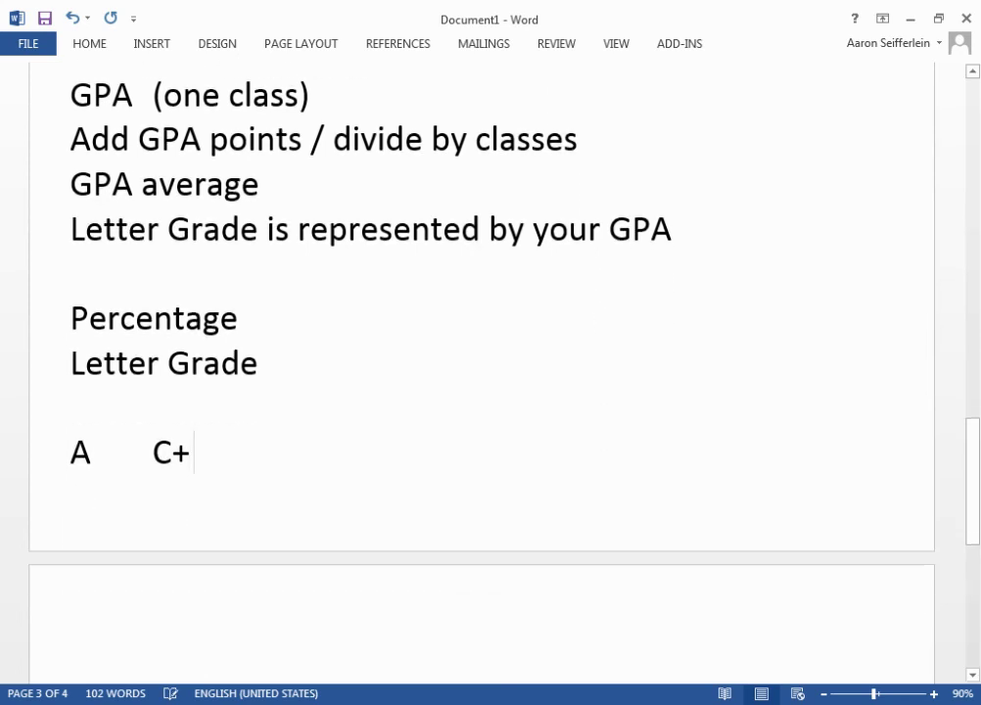
pyautogui.press('Tab')
pyautogui.press('Tab')
pyautogui.write('B+')
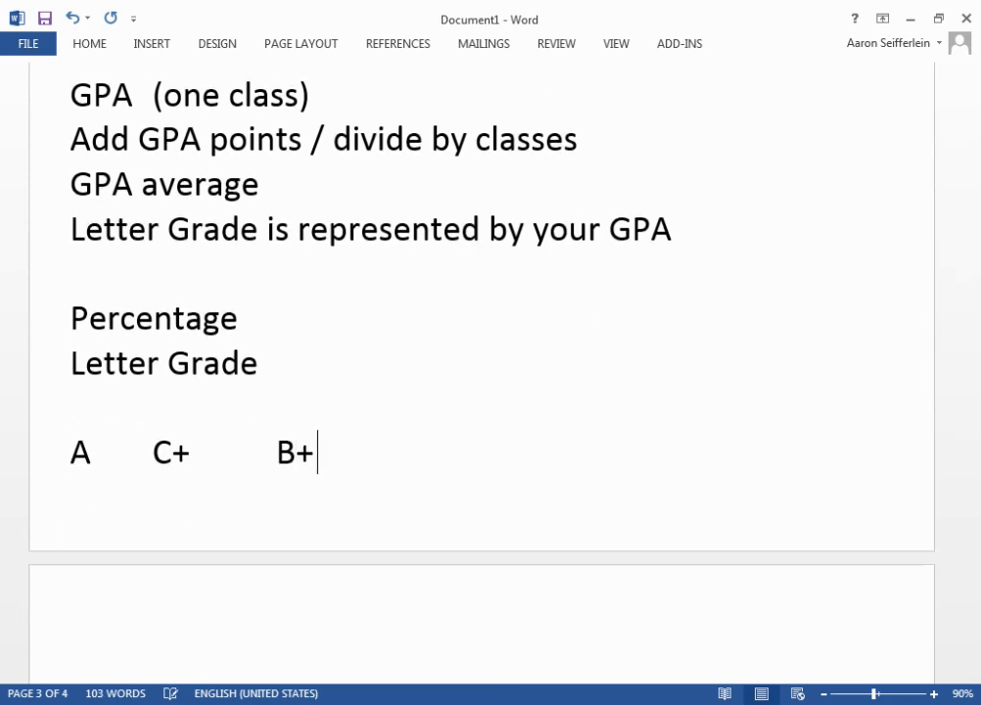
pyautogui.press('Tab')
pyautogui.write('D')
pyautogui.press('Tab')
pyautogui.write('No average')
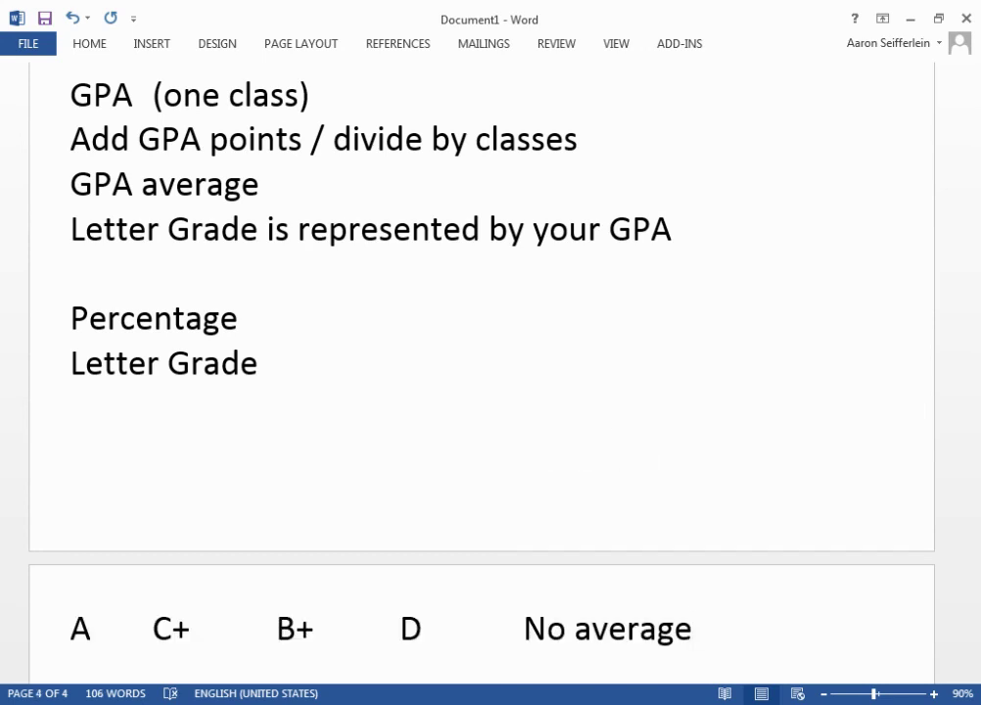
pyautogui.scroll(-2, 720, 538)
pyautogui.moveTo(63, 541); pyautogui.dragTo(416, 570)
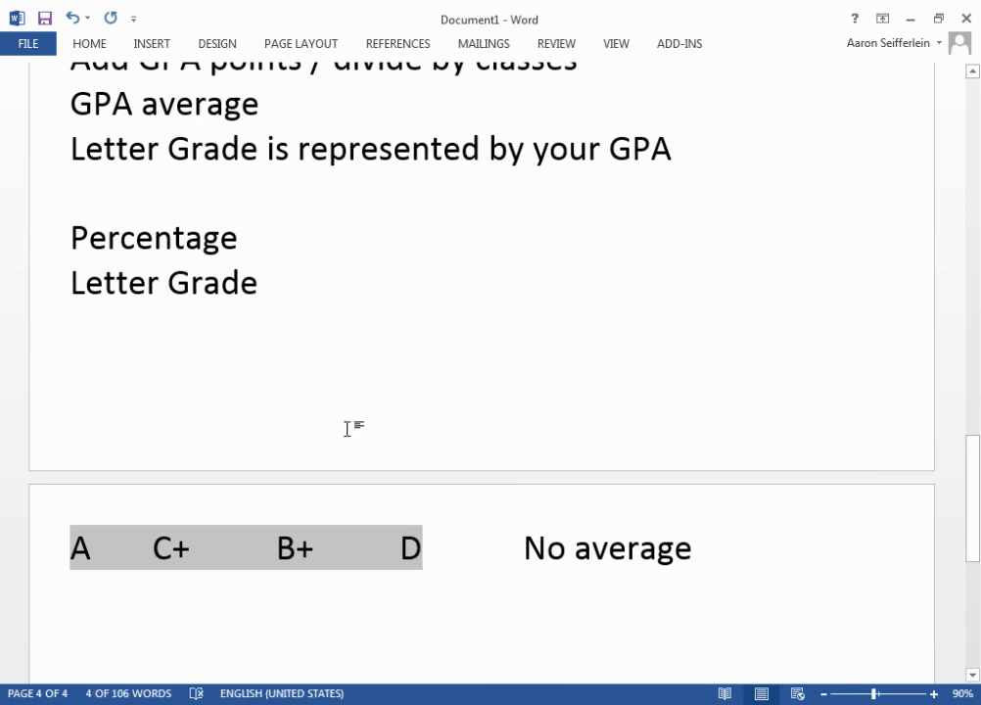
pyautogui.click(298, 287)
pyautogui.scroll(2, 294, 294)
pyautogui.scroll(5, 289, 323)
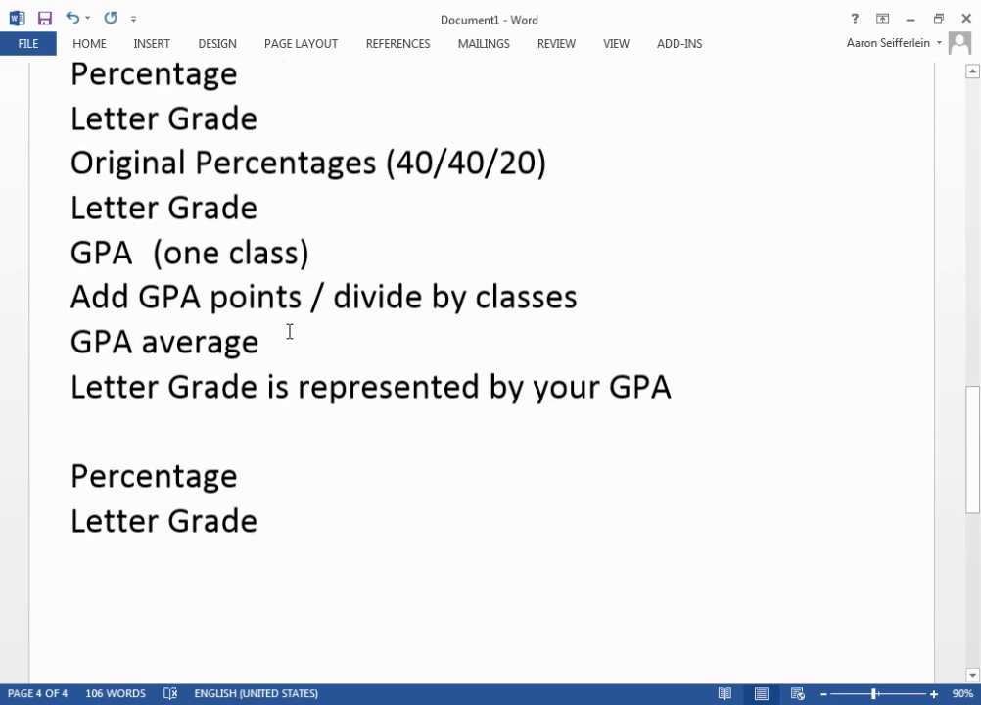
pyautogui.moveTo(72, 118); pyautogui.dragTo(672, 429)
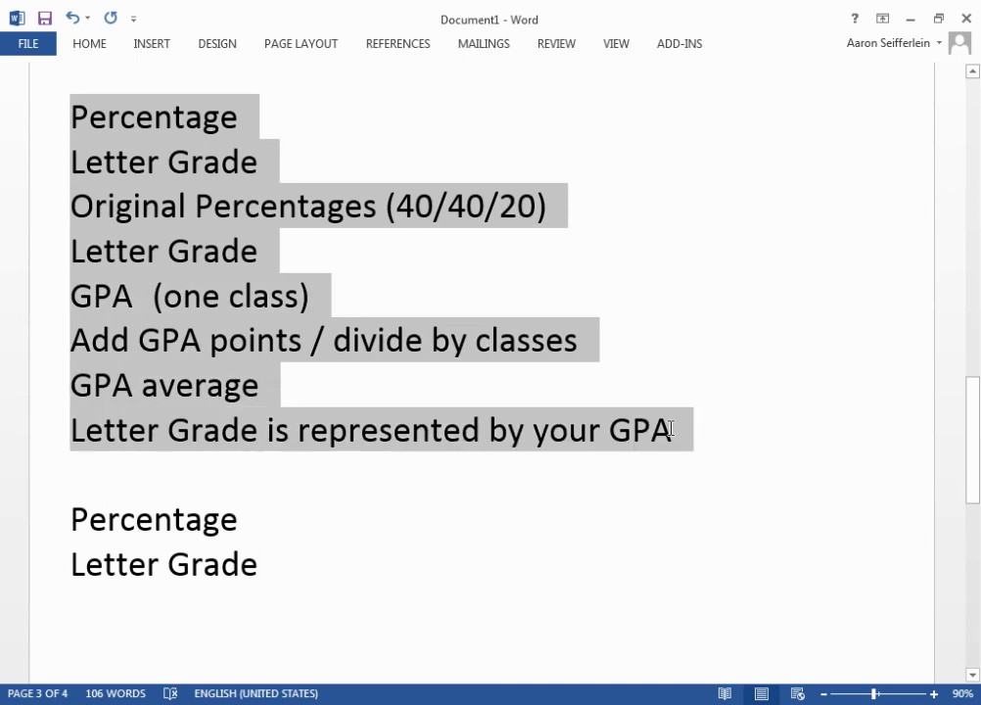
pyautogui.click(286, 521)
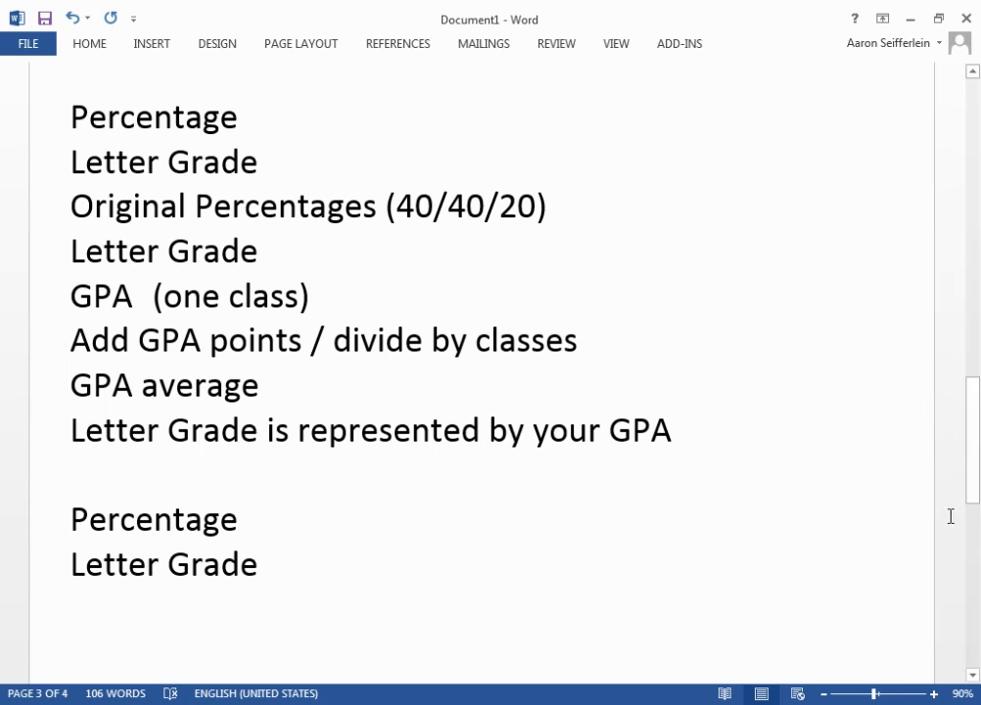
# Step: Return to page 1 and highlight Sem. Grade, B+ and the .352/.182 figures
pyautogui.moveTo(976, 488); pyautogui.dragTo(977, 127)
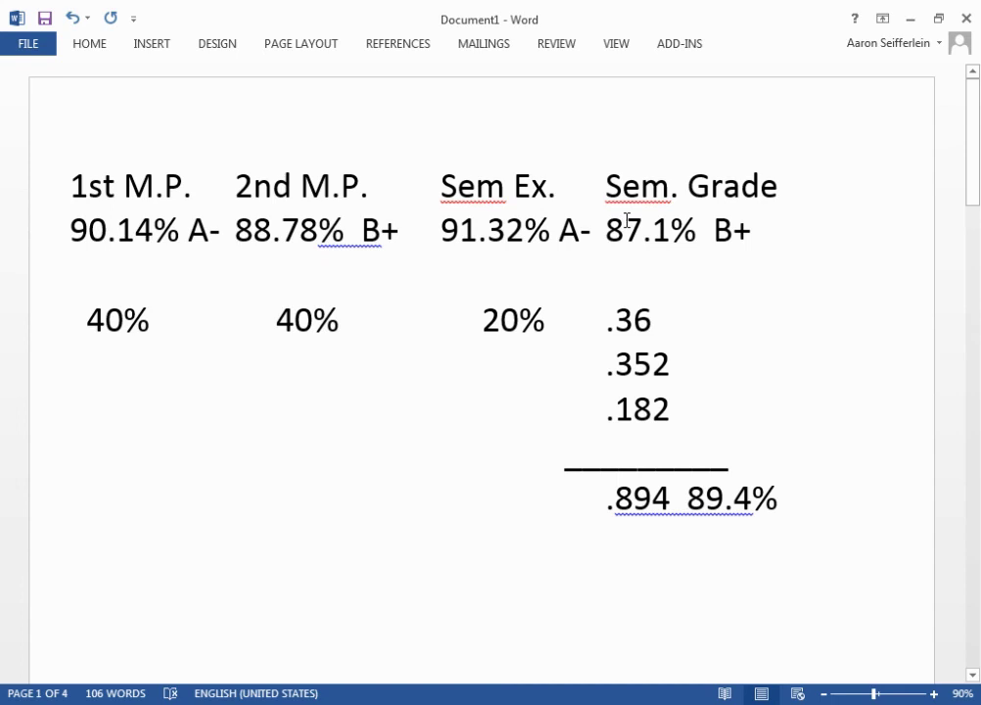
pyautogui.moveTo(615, 193); pyautogui.dragTo(783, 190)
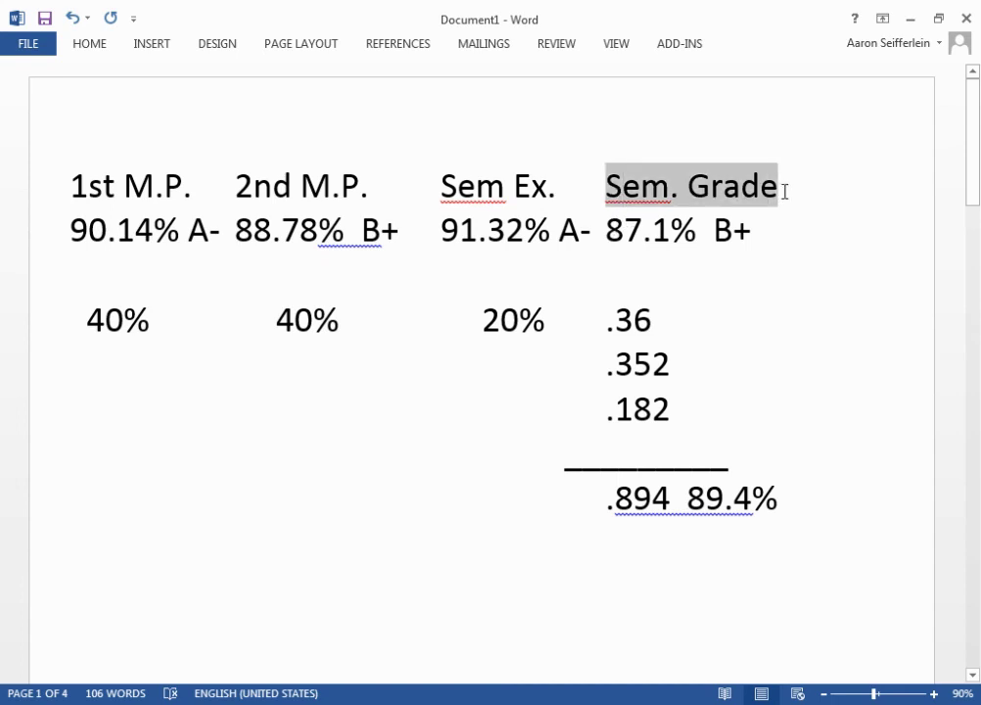
pyautogui.moveTo(714, 232); pyautogui.dragTo(746, 232)
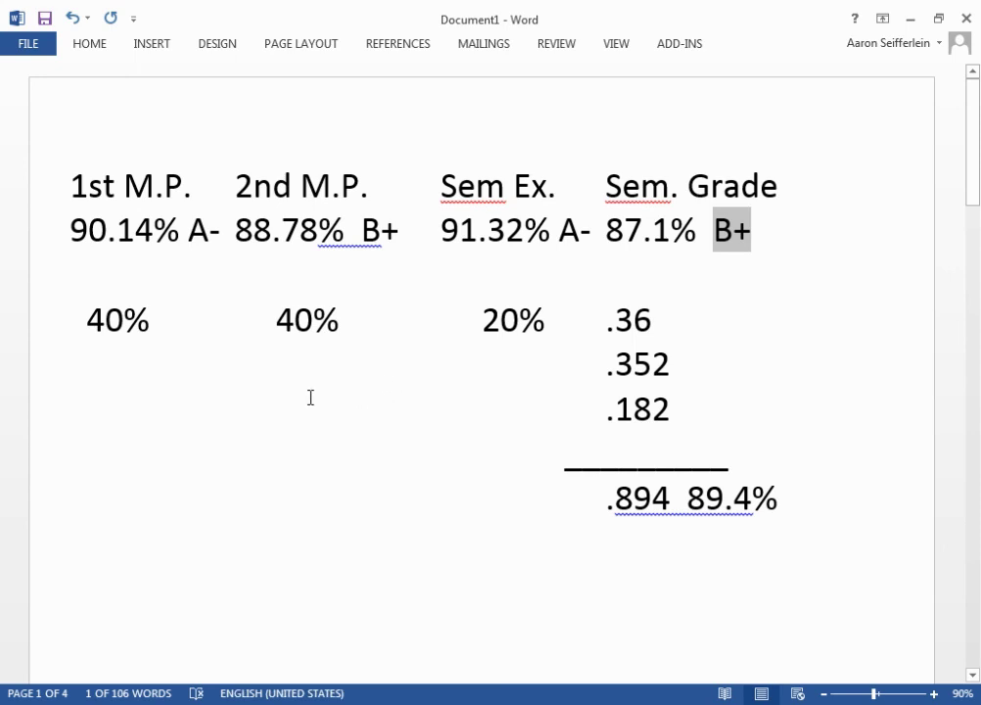
pyautogui.moveTo(284, 364); pyautogui.dragTo(299, 390)
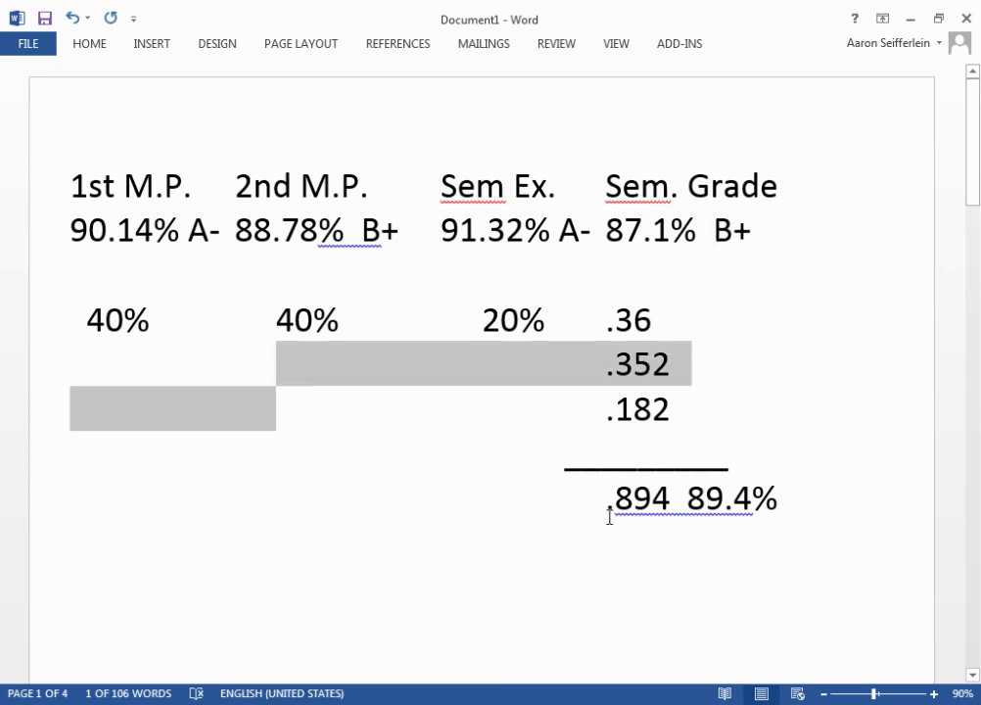
pyautogui.click(681, 414)
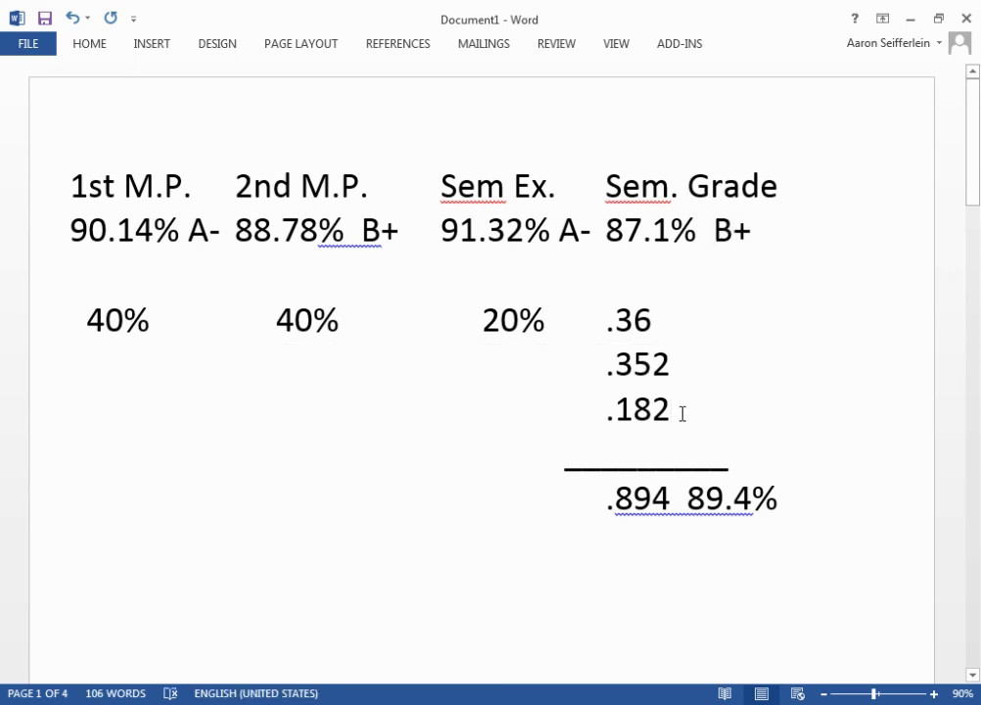